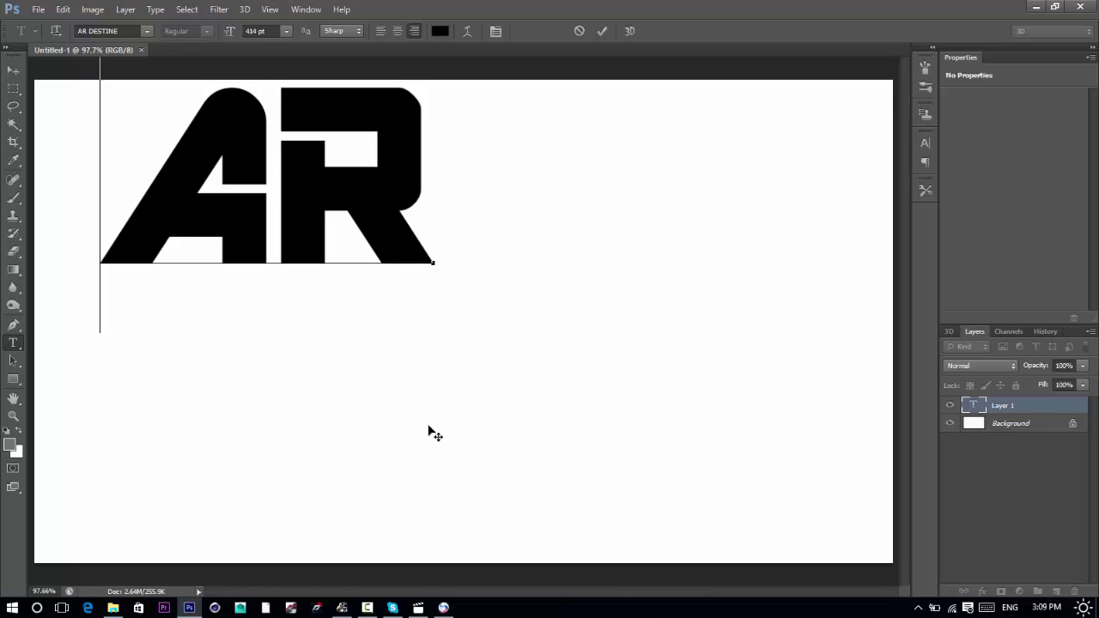
# Select the AR text layer together with the Background and center the text vertically and horizontally on the canvas.
pyautogui.keyDown('shift'); pyautogui.click(1026, 425); pyautogui.keyUp('shift')
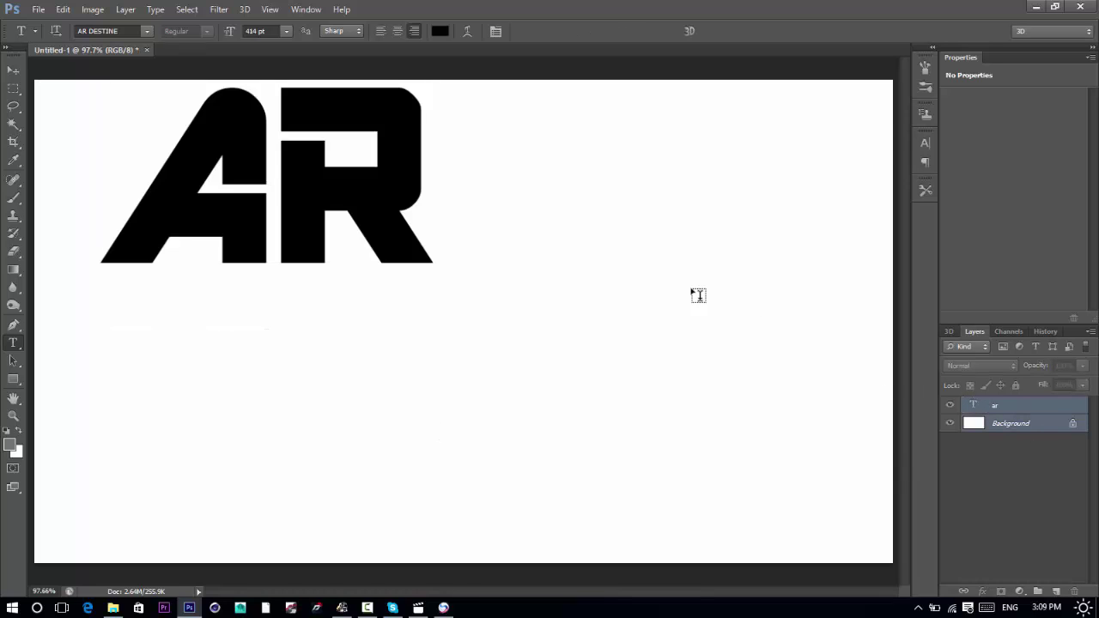
pyautogui.click(12, 71)
pyautogui.click(288, 31)
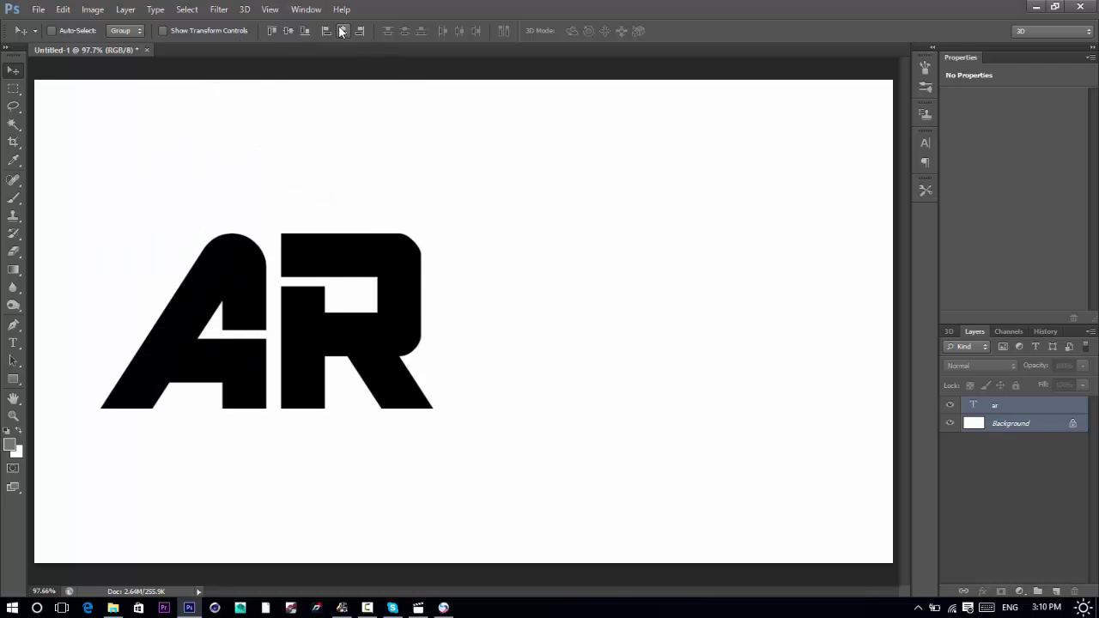
pyautogui.click(342, 31)
# Set the AR text size to 441 pt and re-center the enlarged text on the canvas in both directions.
pyautogui.click(926, 144)
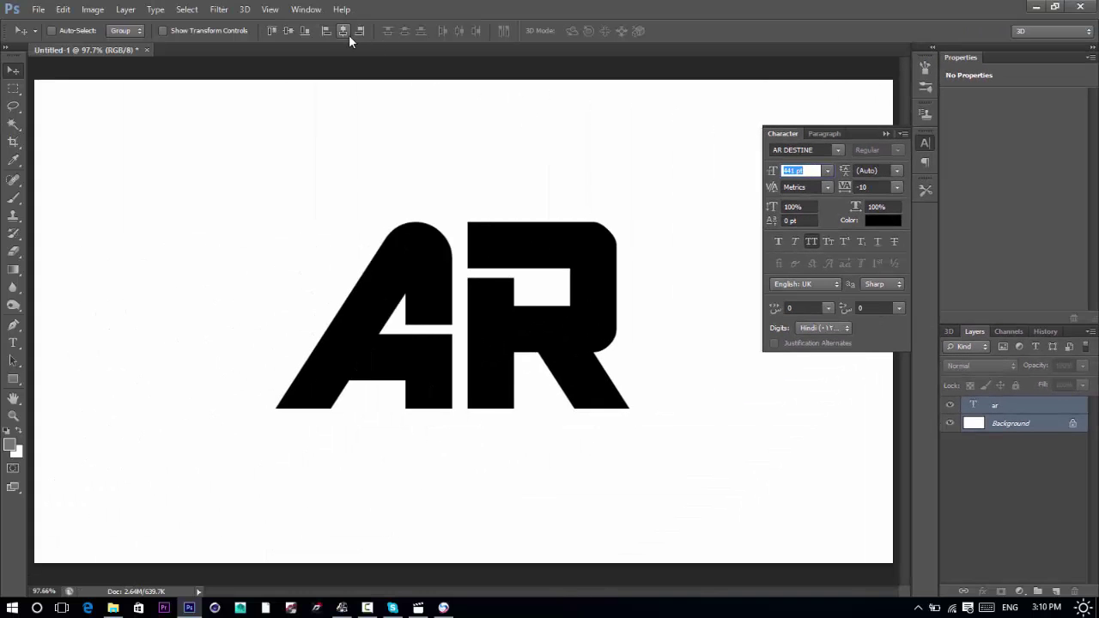
pyautogui.click(346, 33)
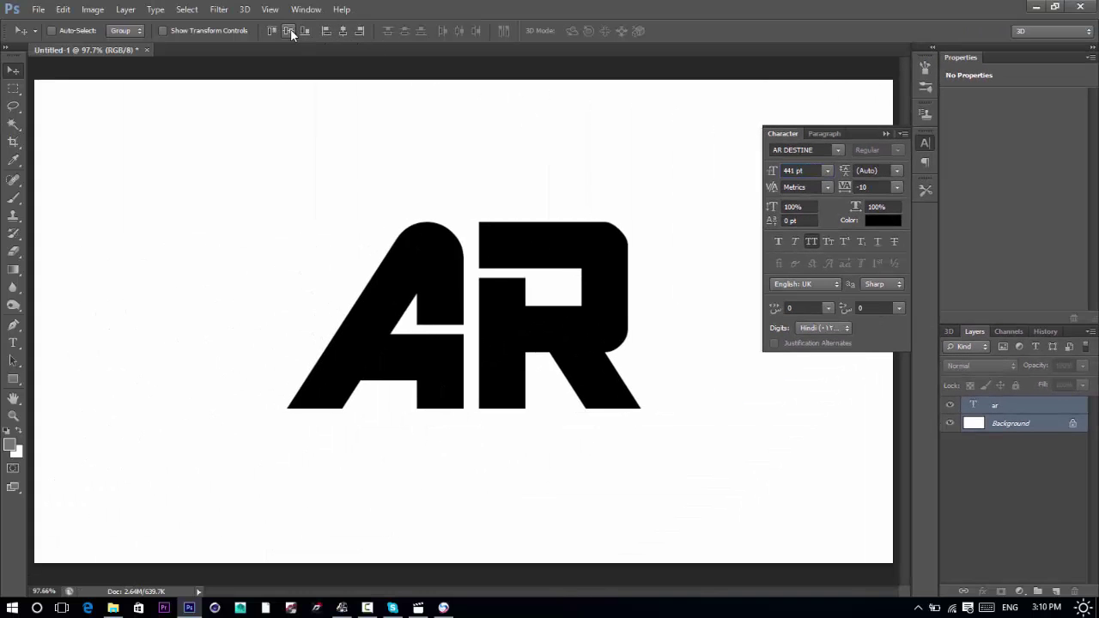
pyautogui.click(289, 31)
pyautogui.click(884, 134)
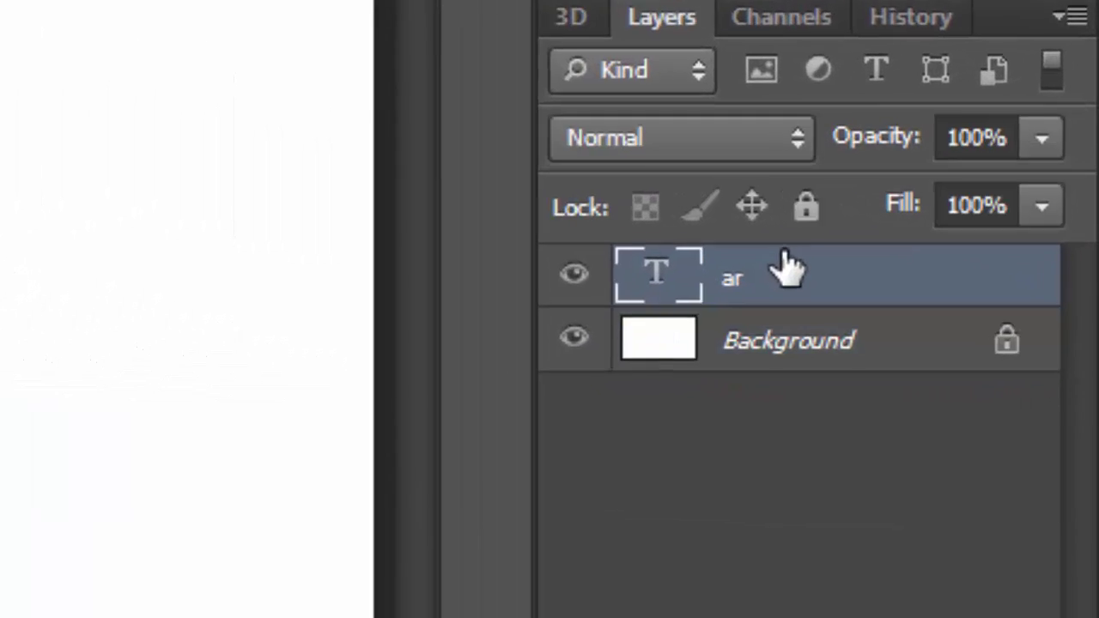
# Create a 3D extrusion from the ar text layer and turn the Background layer into a 3D postcard.
pyautogui.rightClick(1009, 407)
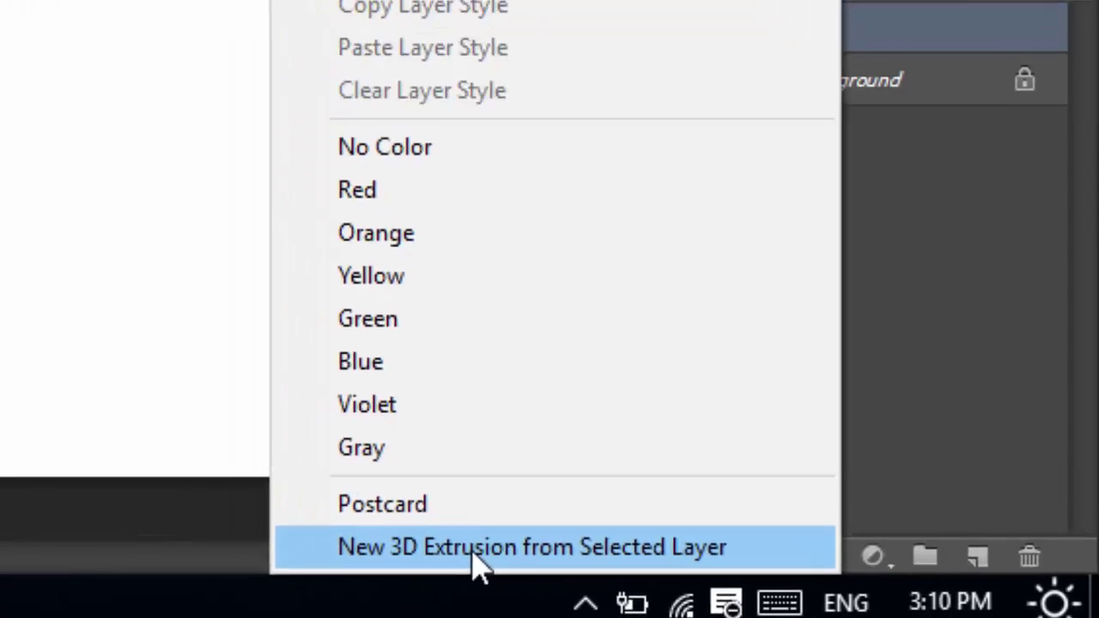
pyautogui.click(275, 537)
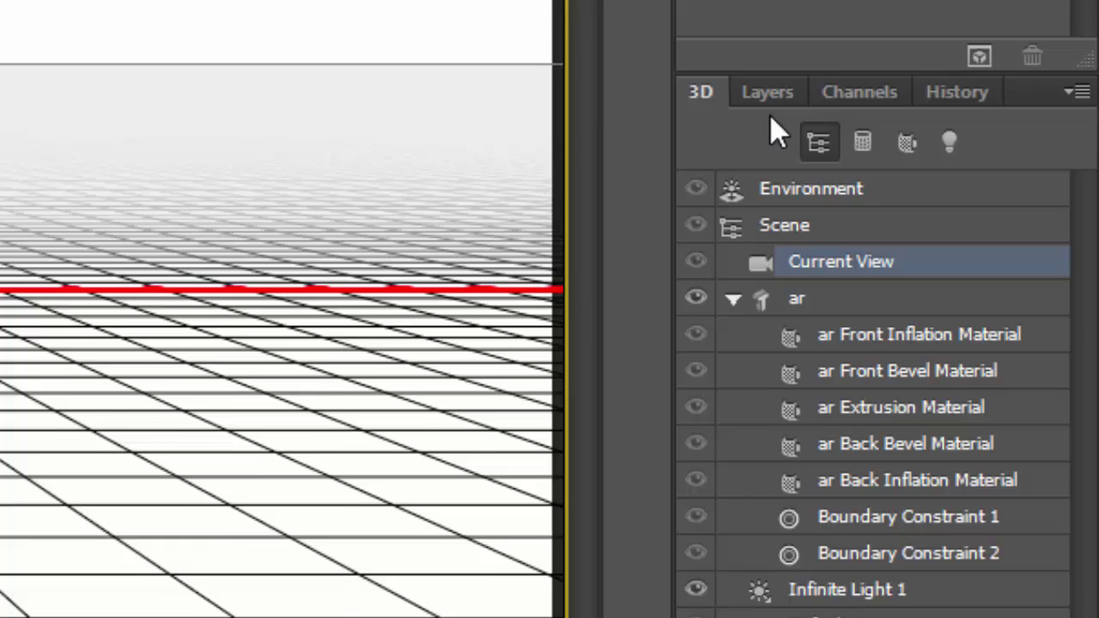
pyautogui.click(975, 332)
pyautogui.rightClick(888, 324)
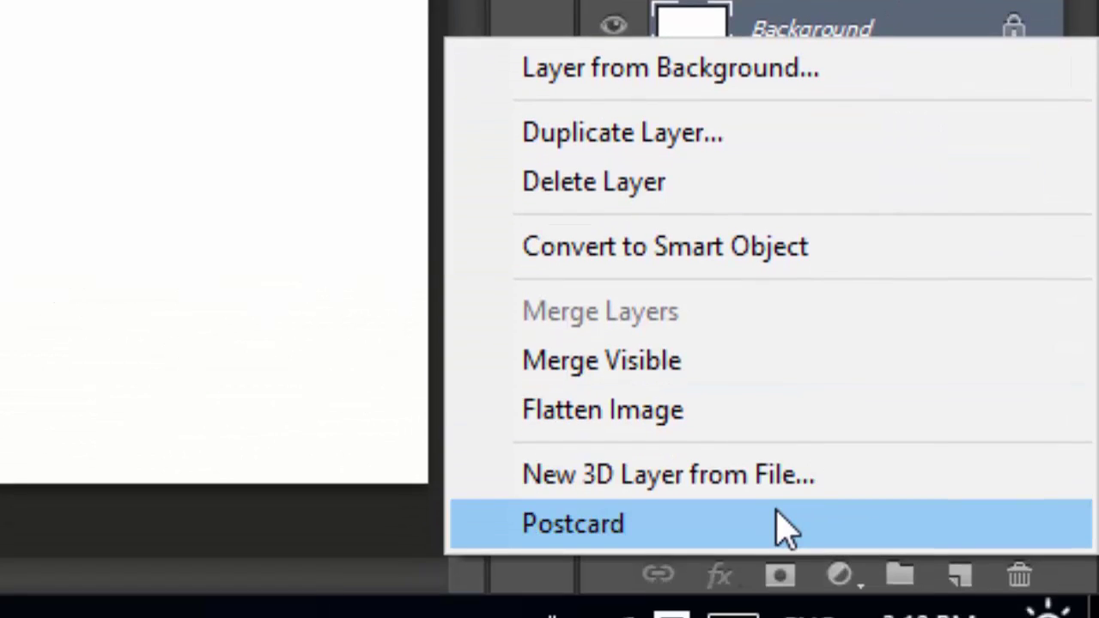
pyautogui.click(784, 523)
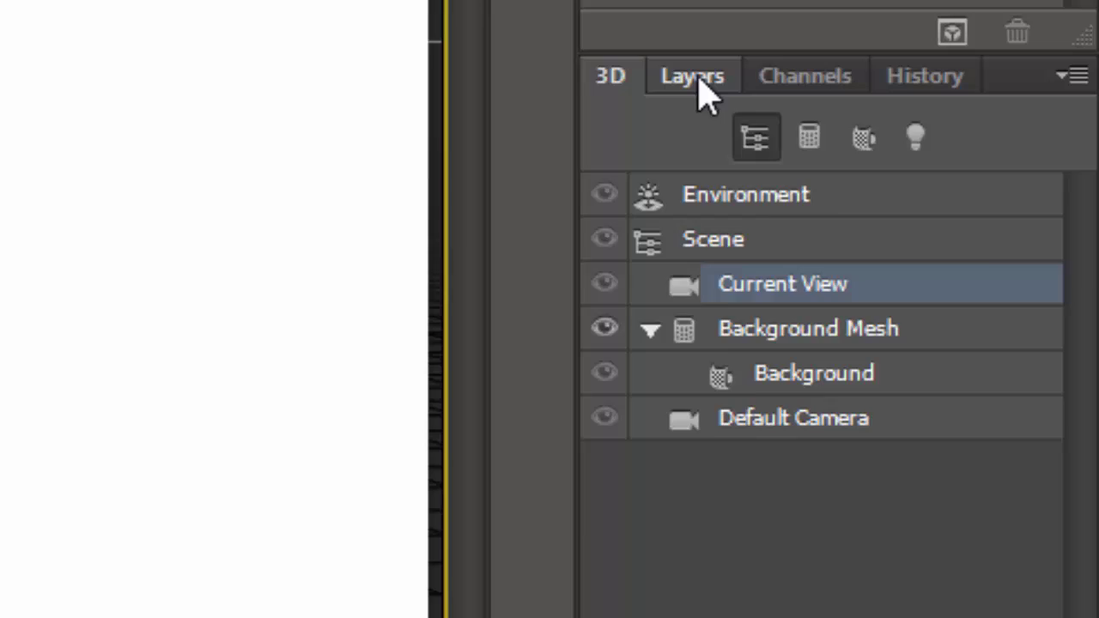
pyautogui.click(698, 82)
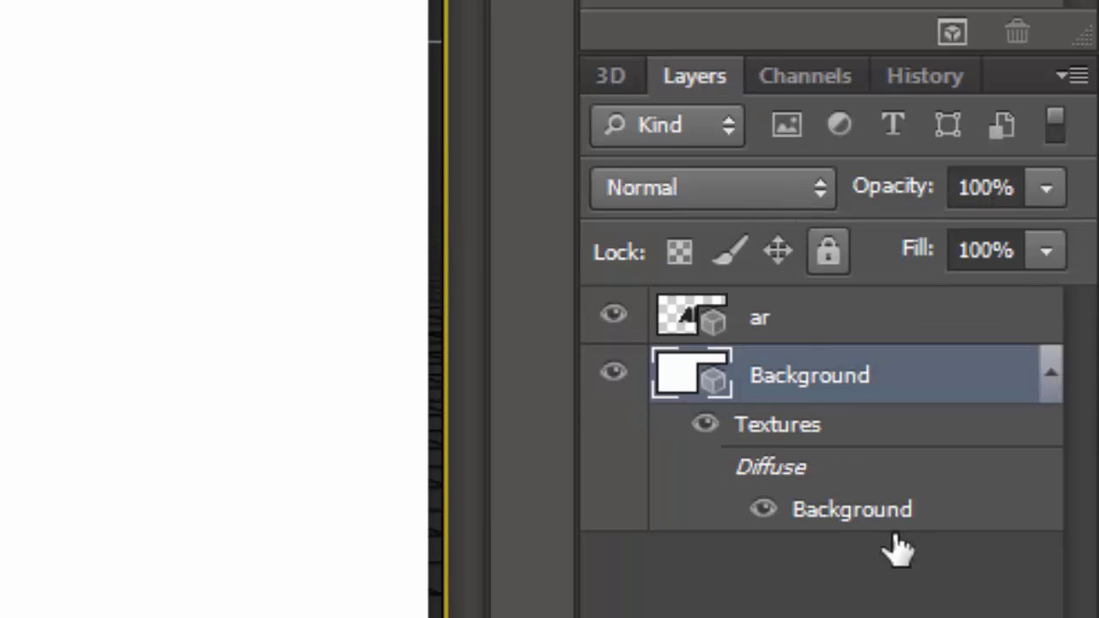
# Try merging the ar and Background 3D layers, and revert to the state before the merge.
pyautogui.rightClick(794, 321)
pyautogui.click(822, 414)
pyautogui.keyDown('shift'); pyautogui.click(827, 400); pyautogui.keyUp('shift')
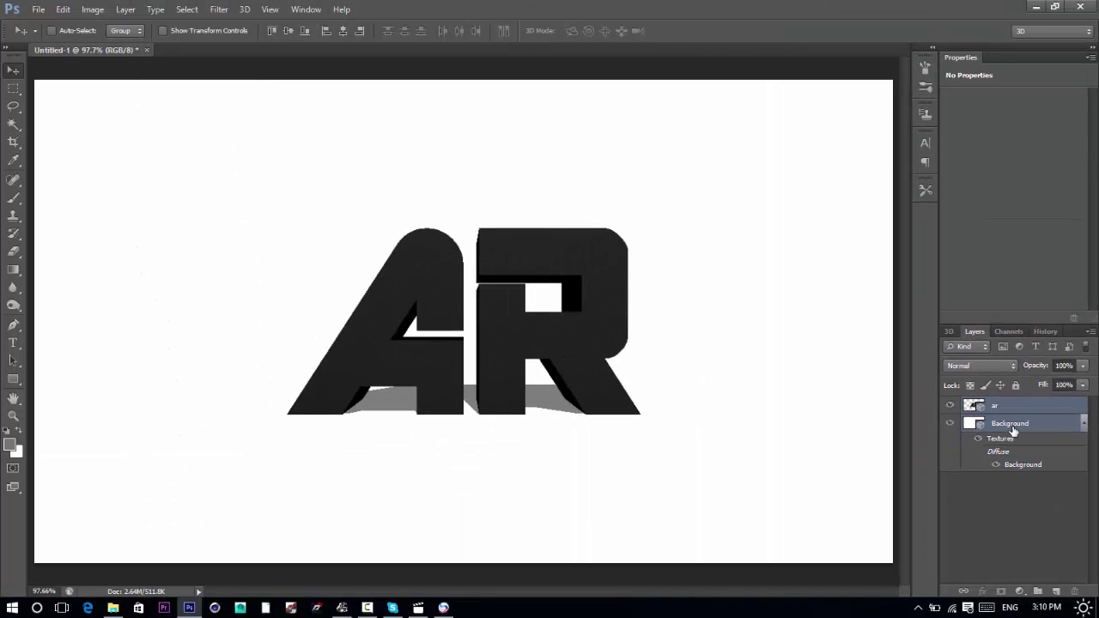
pyautogui.hotkey('ctrl', 'e')
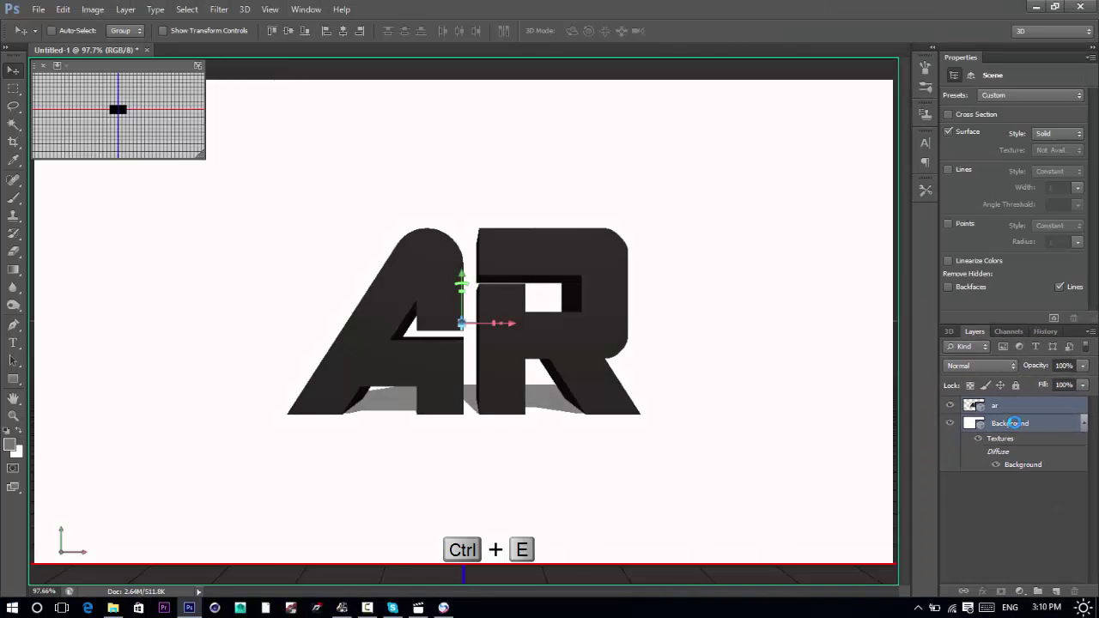
pyautogui.click(1045, 330)
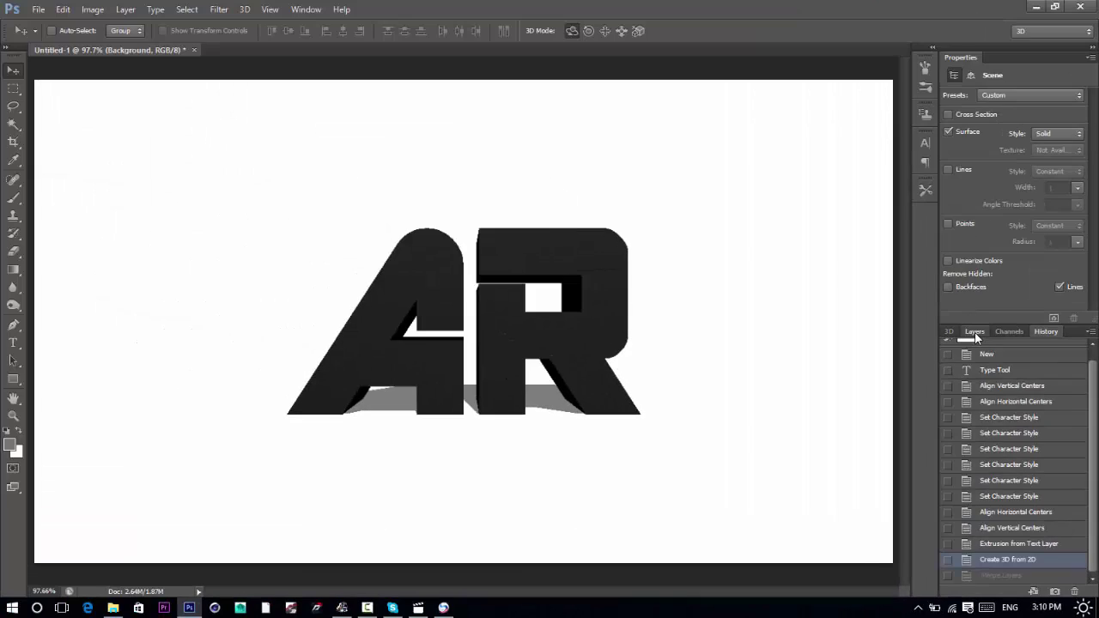
pyautogui.click(974, 332)
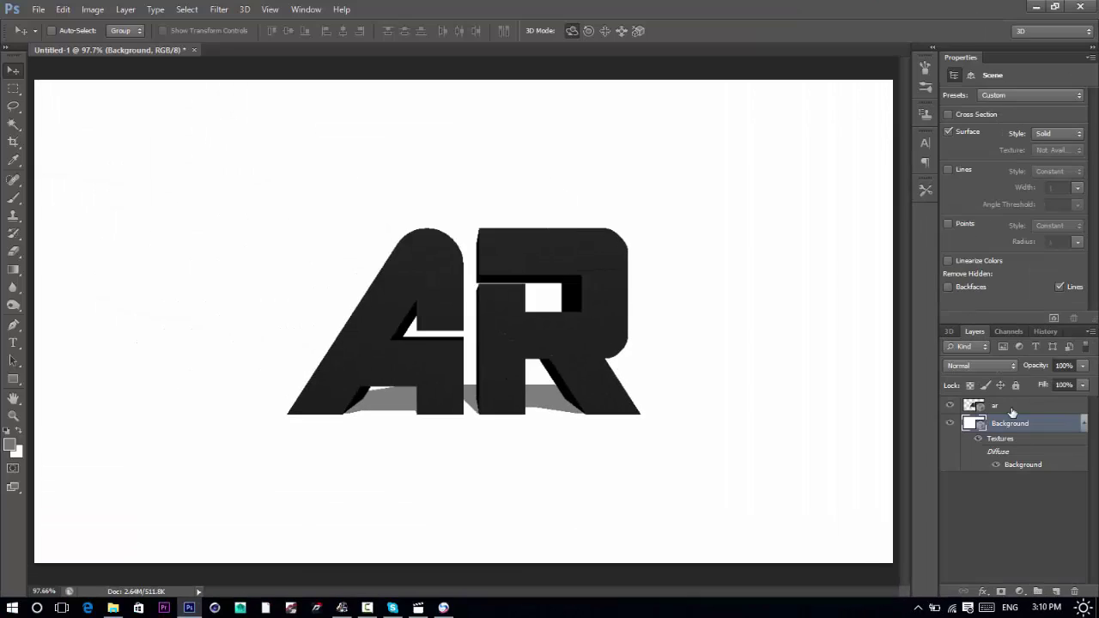
# Apply the glossy blue material preset to the ar front inflation and the yellow orange-peel preset to its extruded sides.
pyautogui.click(1010, 408)
pyautogui.click(948, 332)
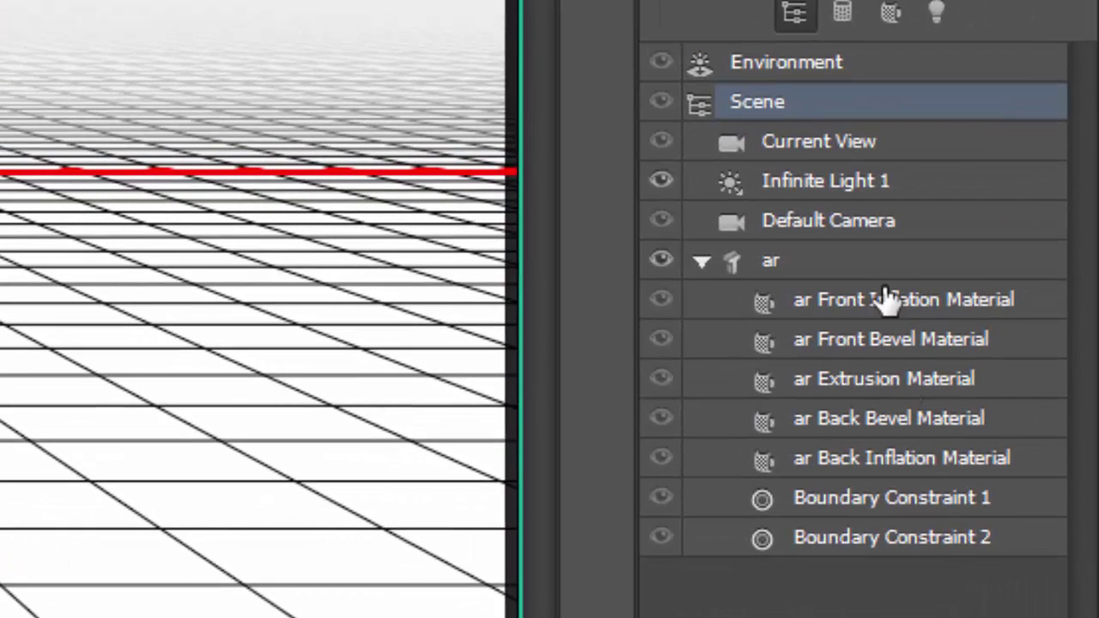
pyautogui.click(887, 300)
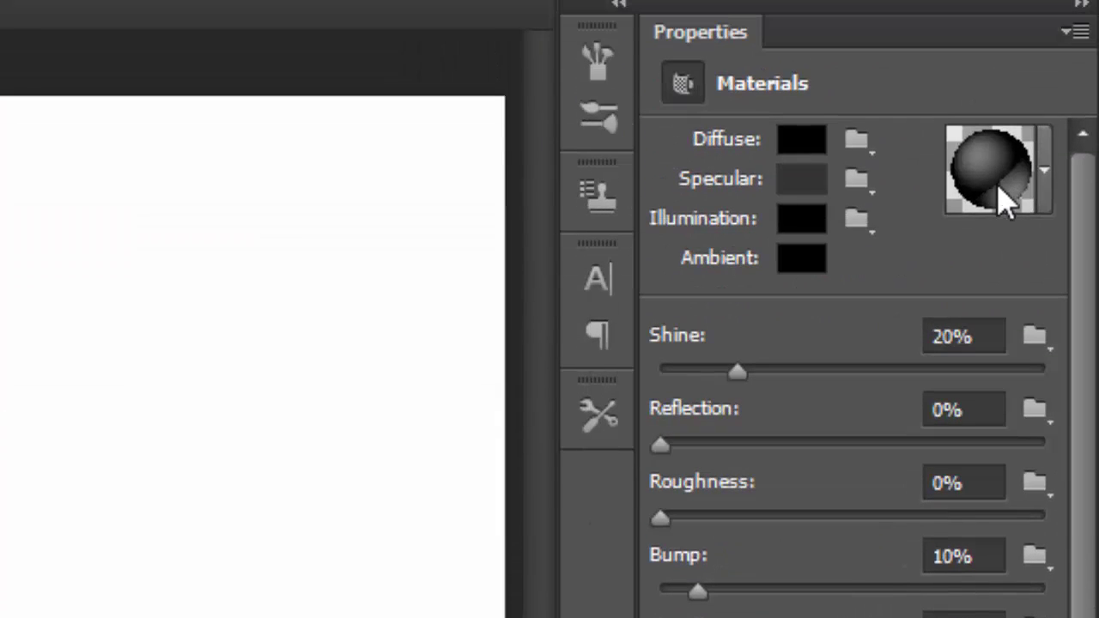
pyautogui.click(1013, 189)
pyautogui.scroll(2, 1022, 319)
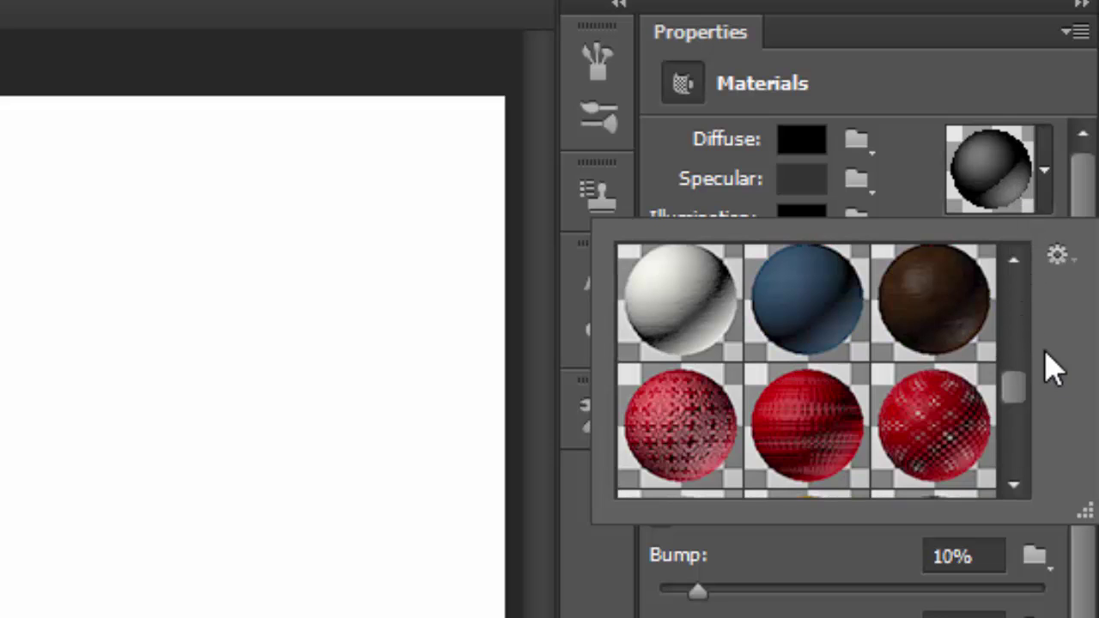
pyautogui.moveTo(1018, 396); pyautogui.dragTo(1014, 352)
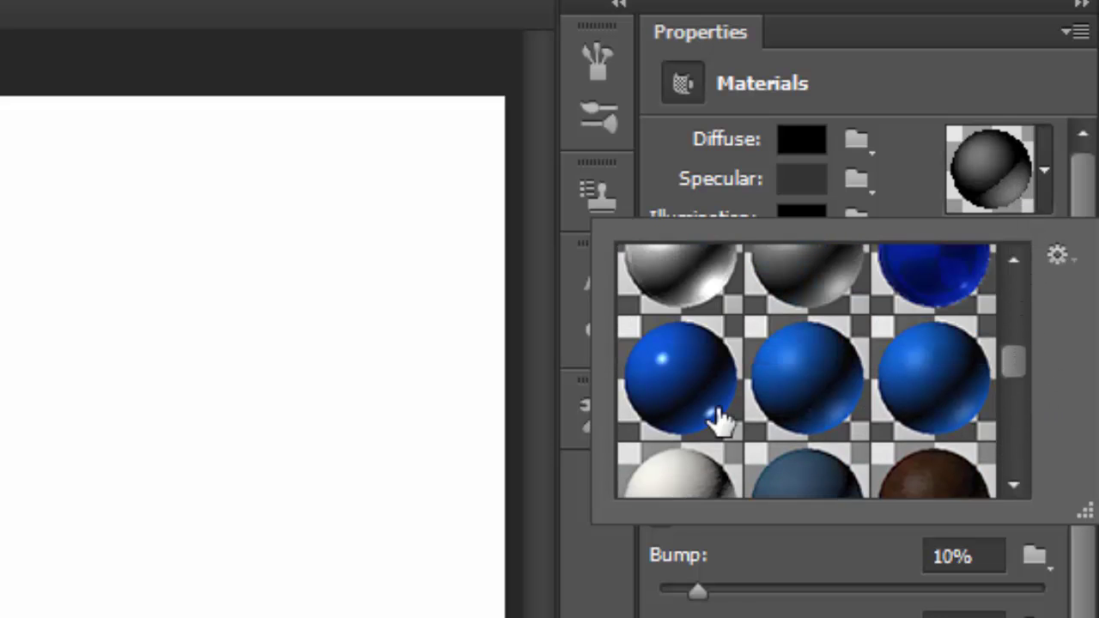
pyautogui.click(717, 414)
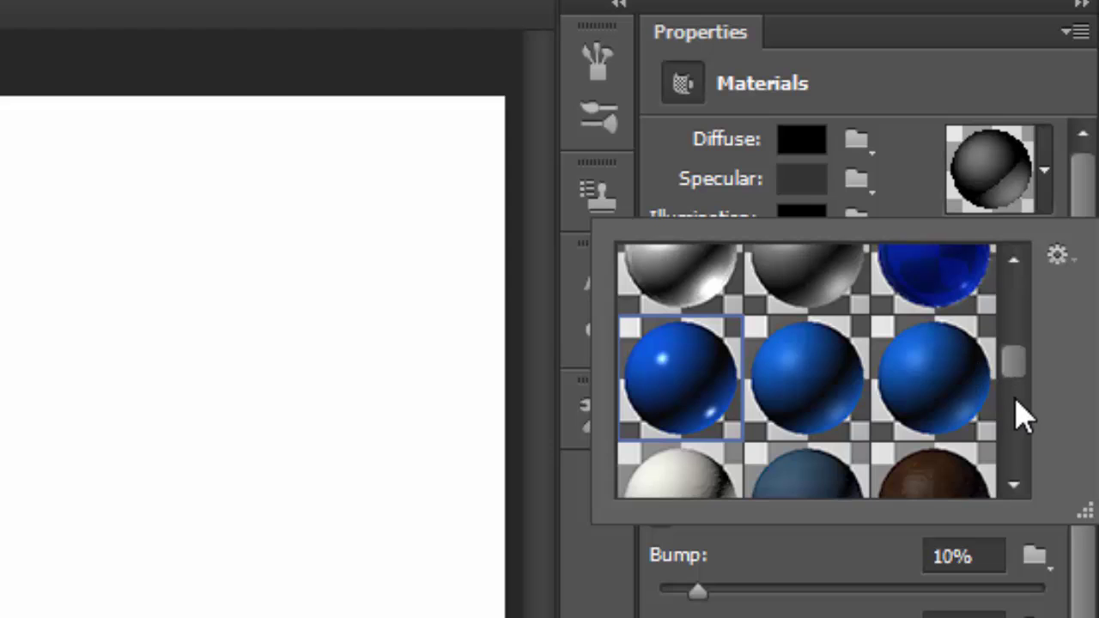
pyautogui.scroll(-3, 1018, 412)
pyautogui.click(838, 331)
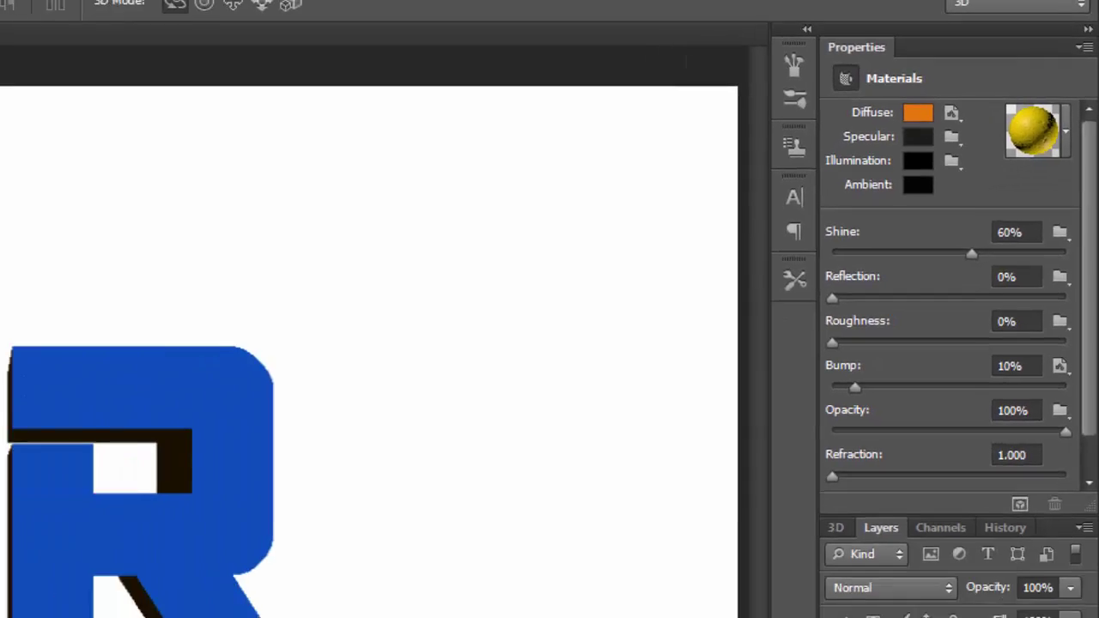
# Merge the ar and Background 3D layers into one layer and render the merged 3D scene.
pyautogui.click(1019, 490)
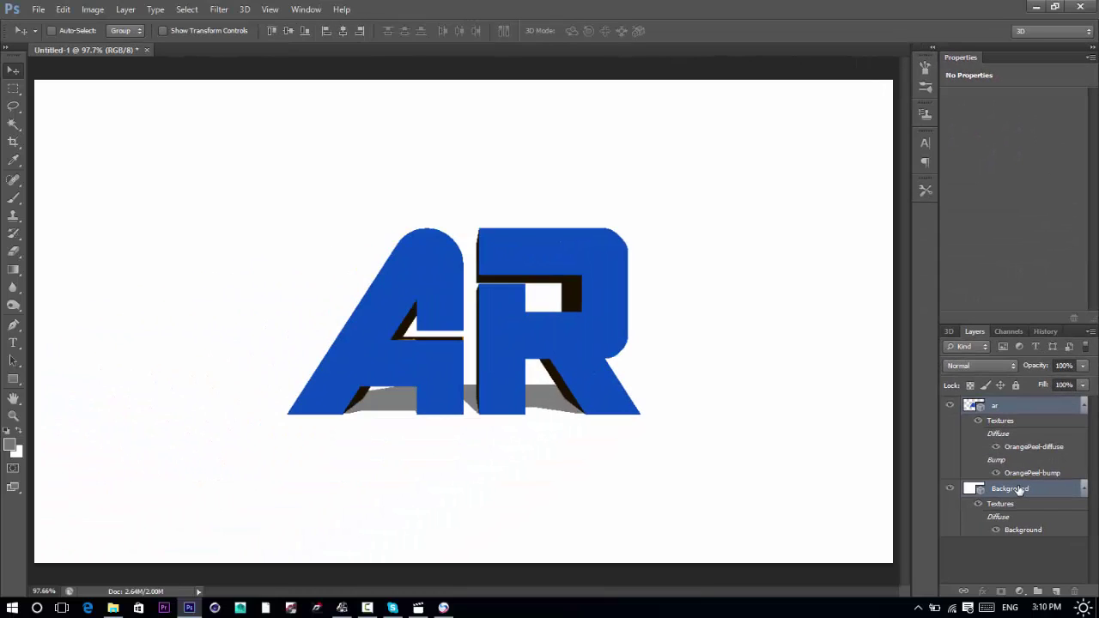
pyautogui.hotkey('ctrl', 'e')
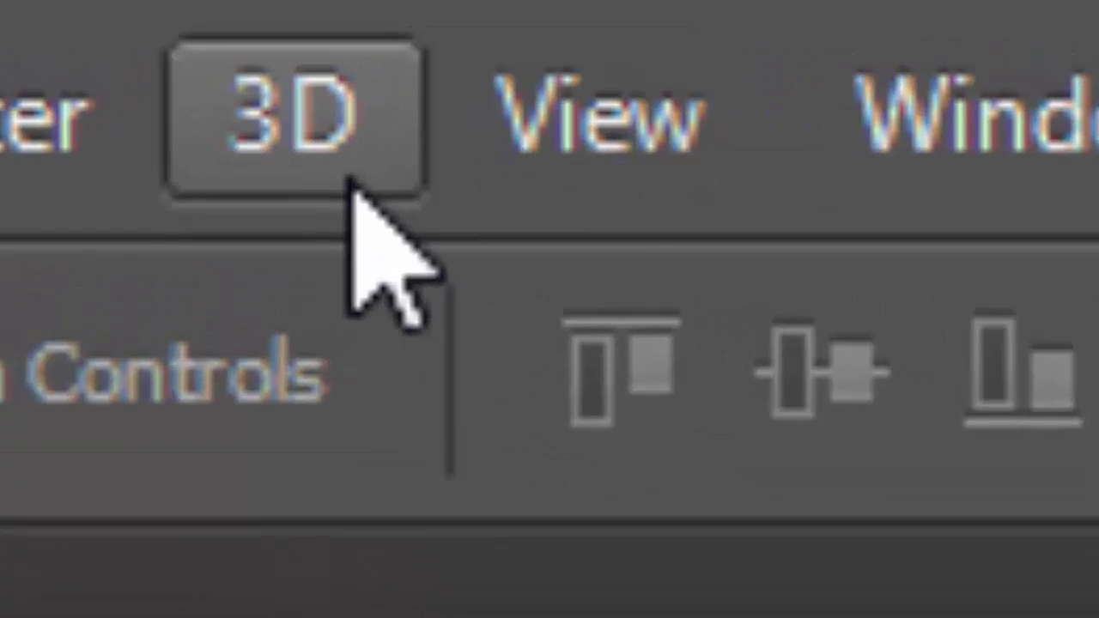
pyautogui.click(245, 9)
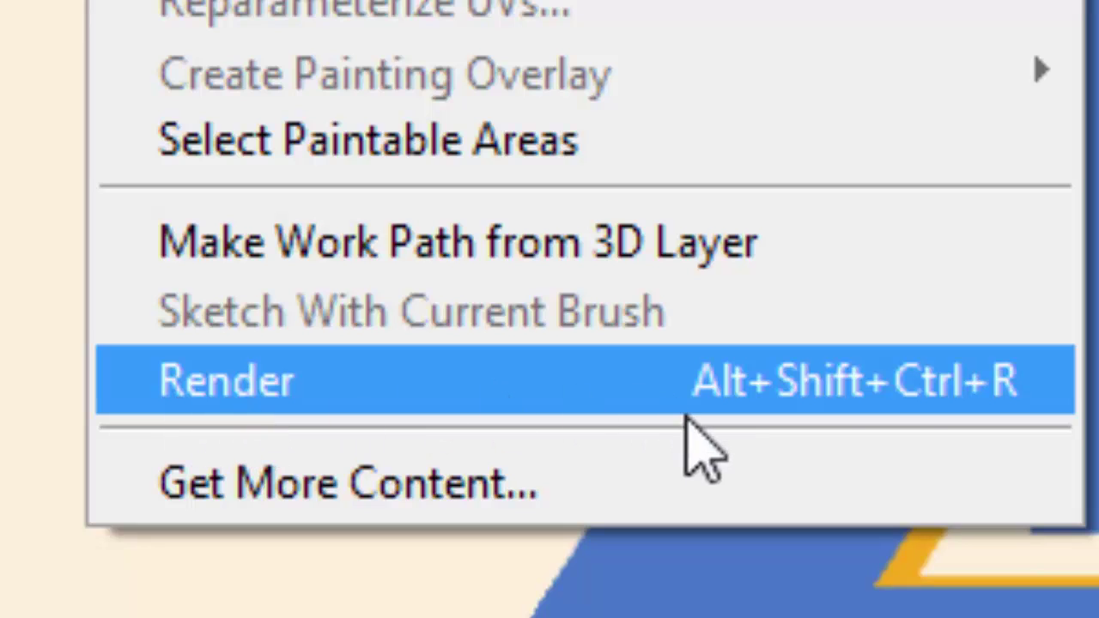
pyautogui.click(783, 391)
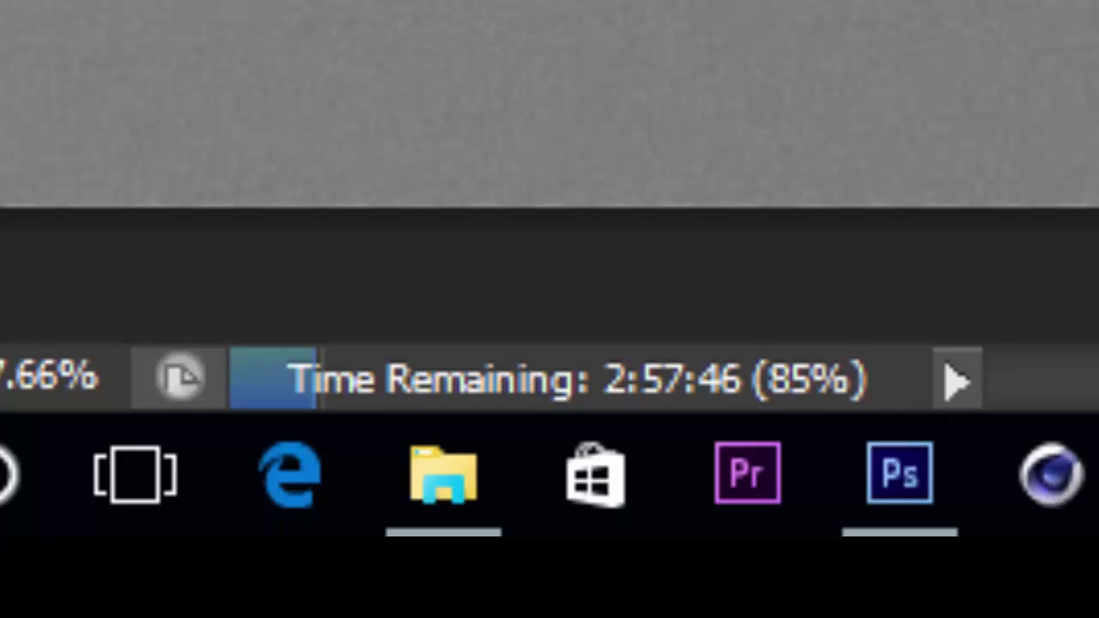
# Stop the render and rasterize the merged 3D Background layer.
pyautogui.press('Escape')
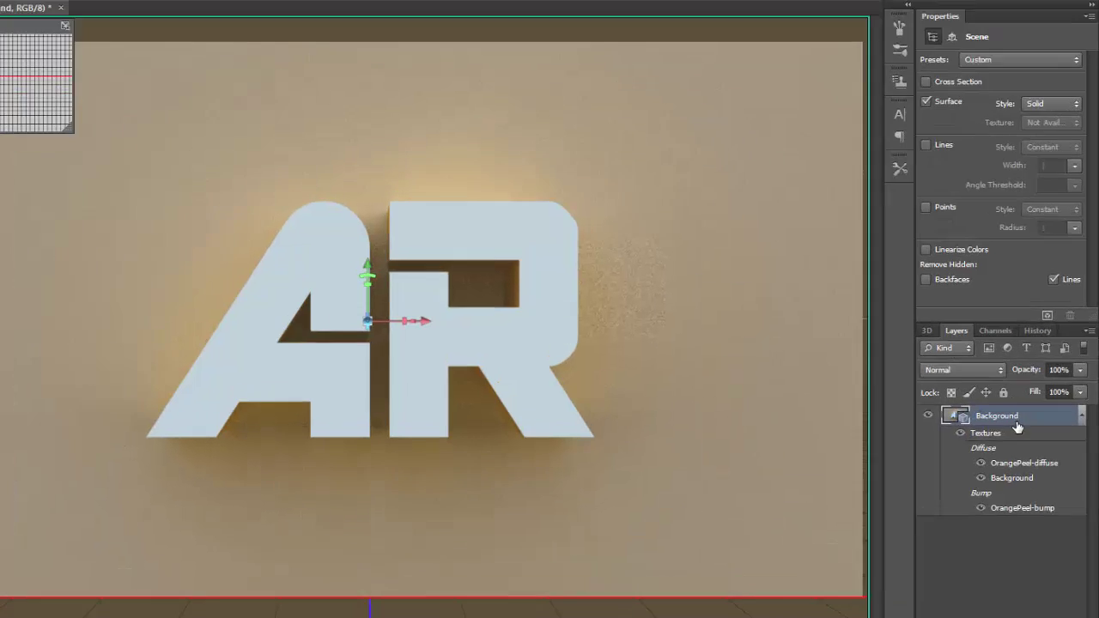
pyautogui.rightClick(1006, 406)
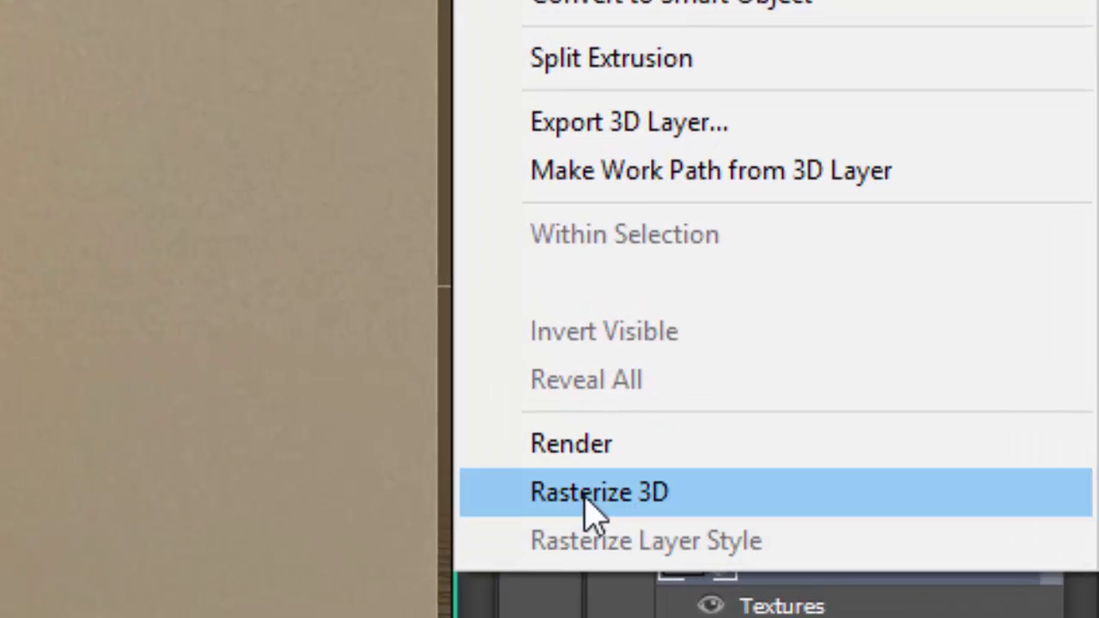
pyautogui.click(546, 500)
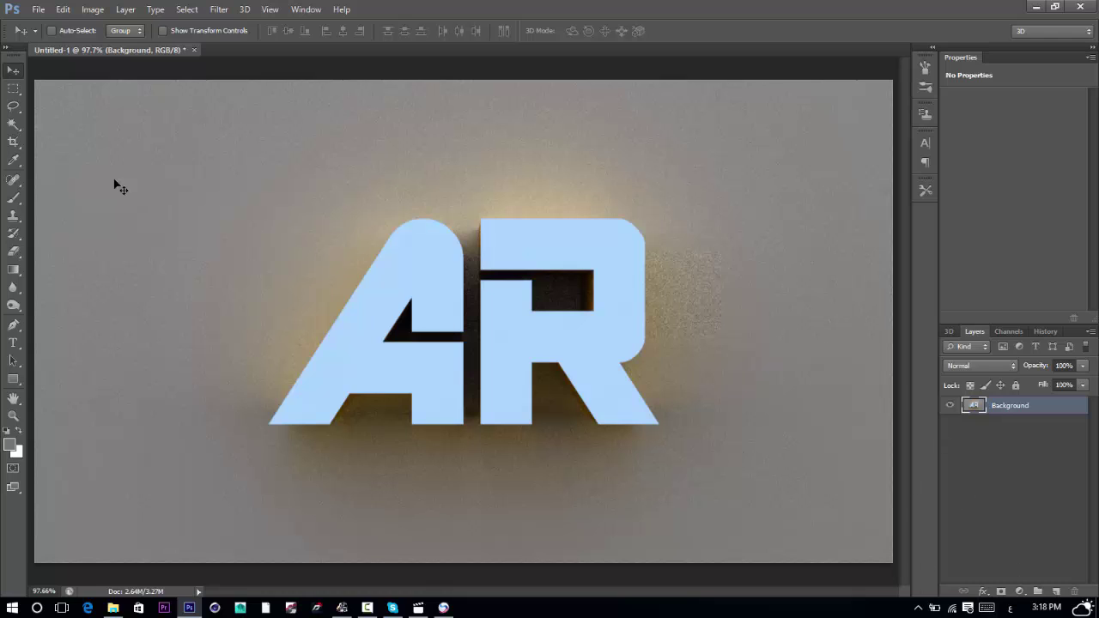
# Select the light-blue front faces of both letters with the Magic Wand and copy them onto a new layer.
pyautogui.click(12, 125)
pyautogui.hotkey('ctrl', 'c')
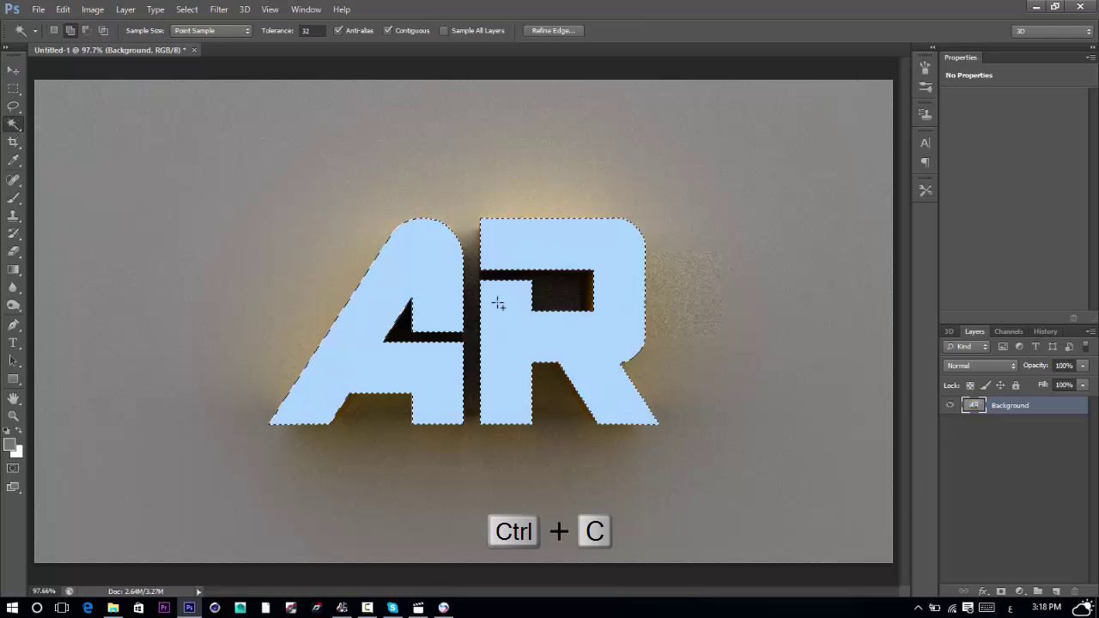
pyautogui.keyDown('shift'); pyautogui.click(544, 348); pyautogui.keyUp('shift')
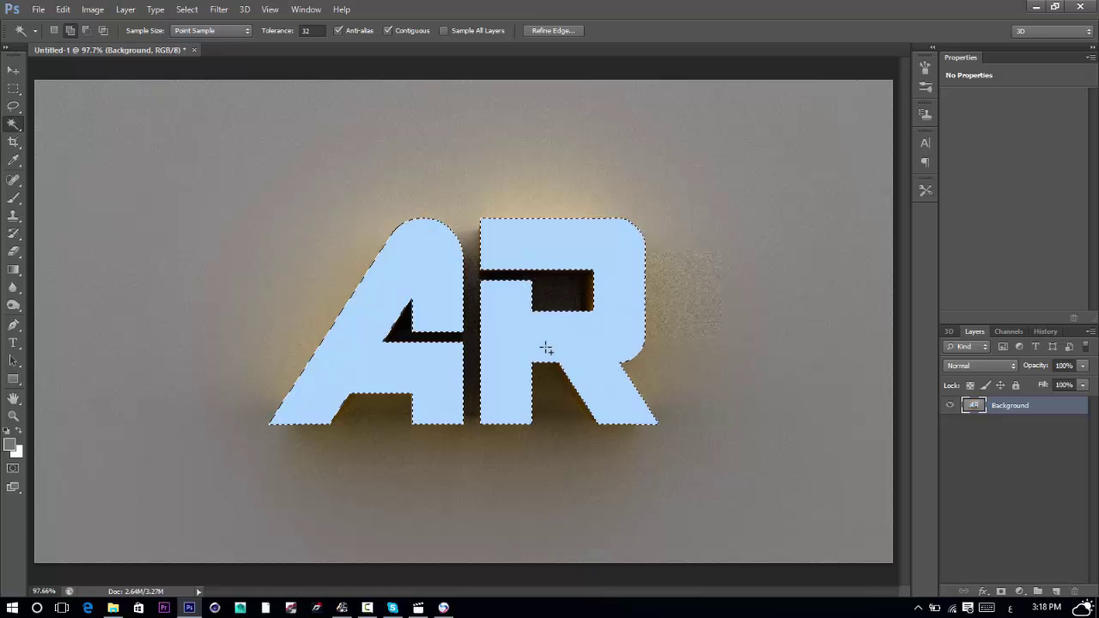
pyautogui.hotkey('ctrl', 'v')
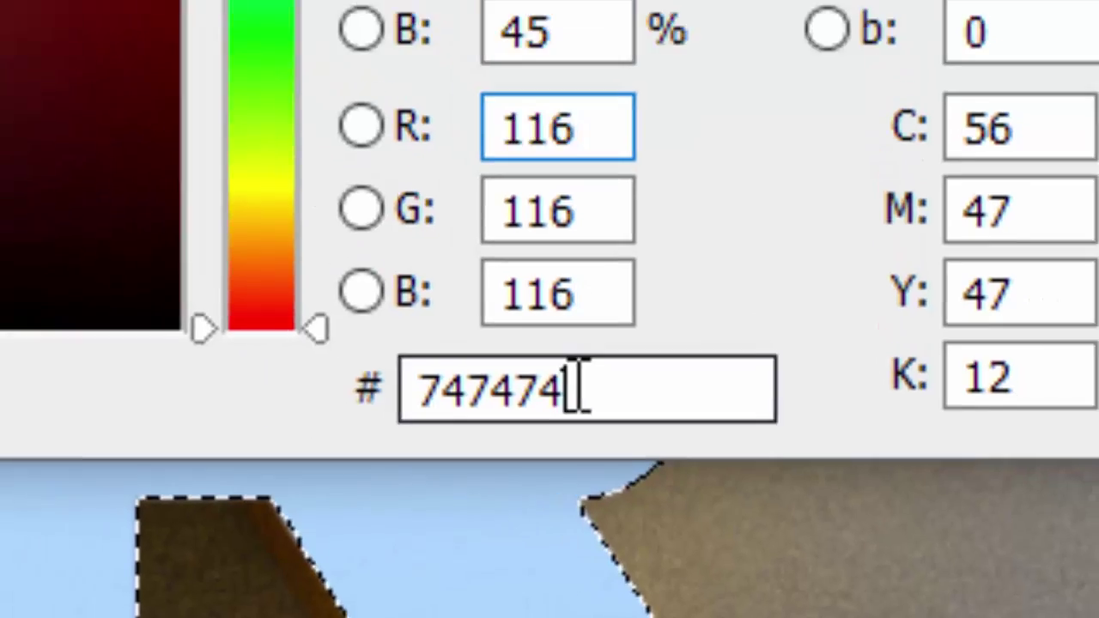
# Paint the selected AR letter faces on Layer 1 with the grey #747474 brush and clear the selection.
pyautogui.click(933, 93)
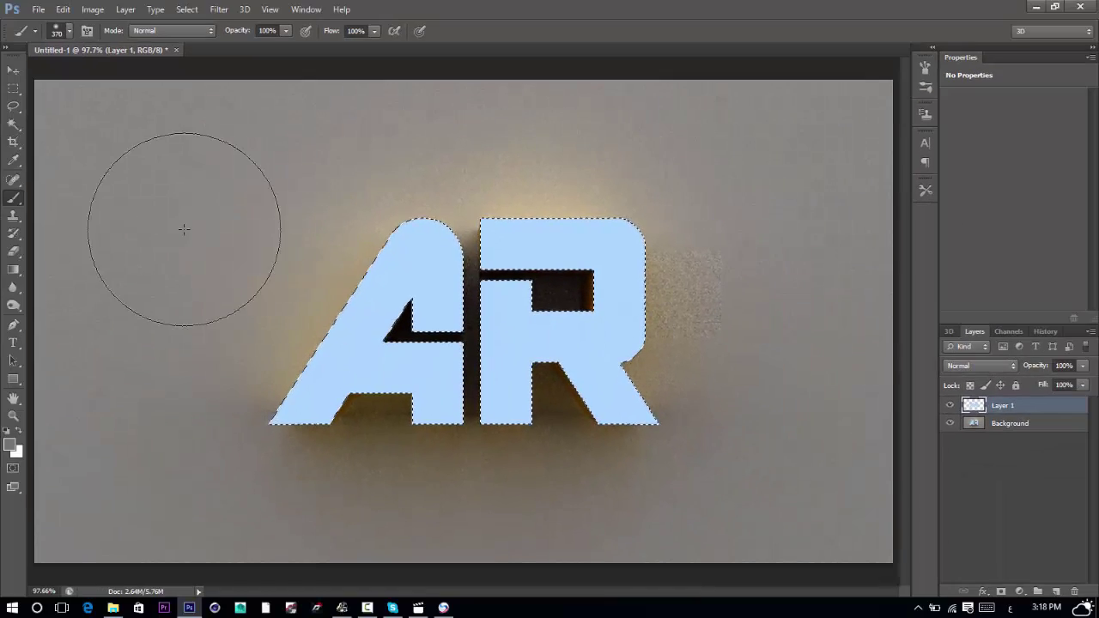
pyautogui.press('Tab')
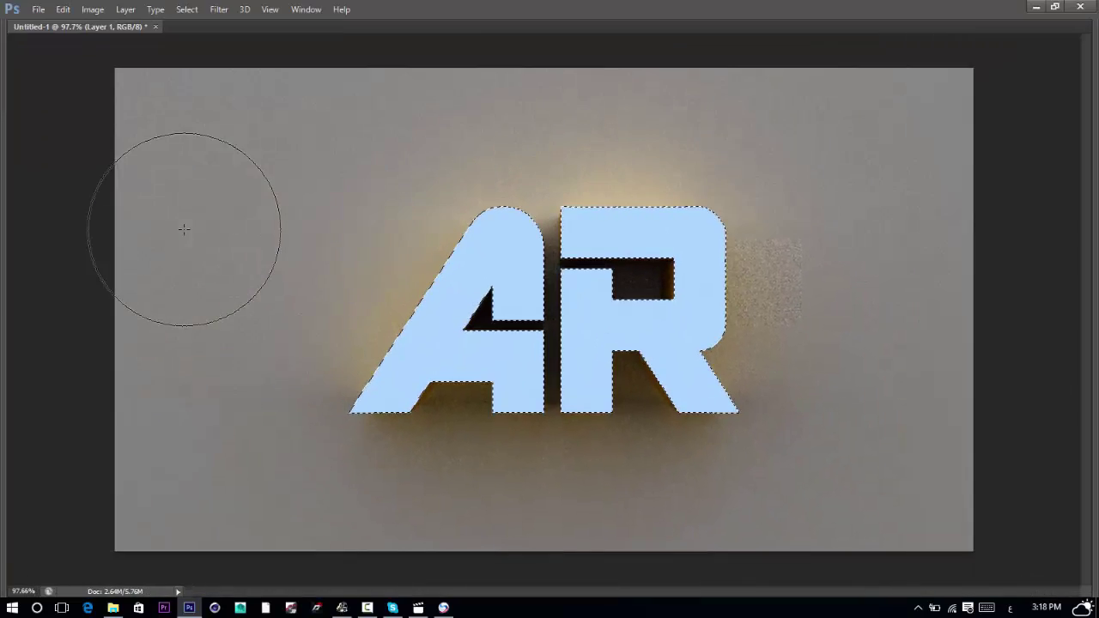
pyautogui.hotkey('ctrl', 'd')
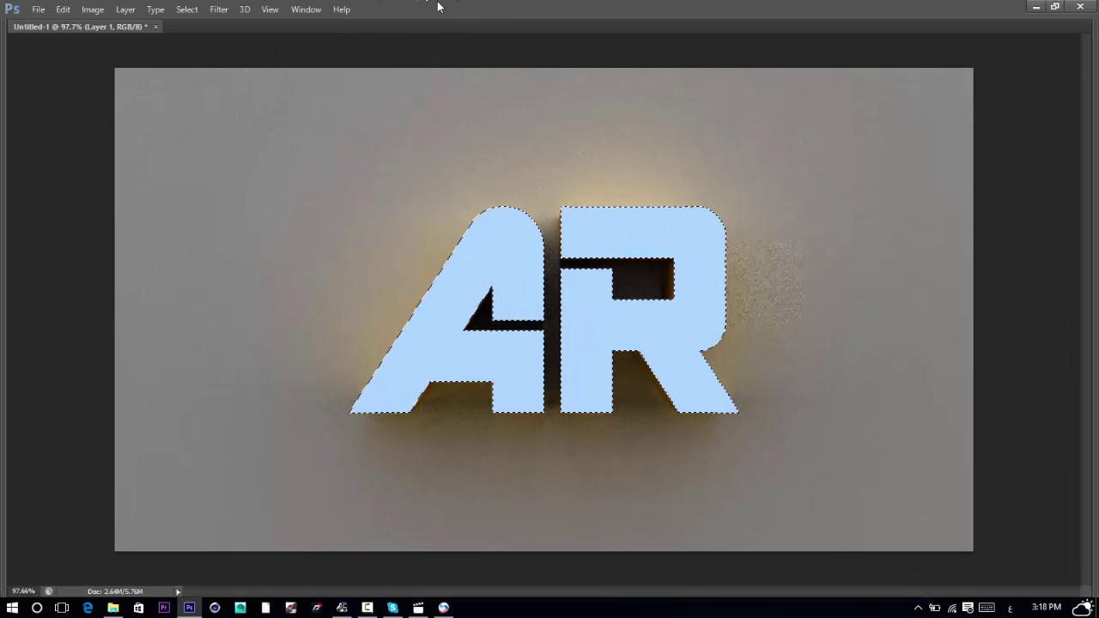
pyautogui.moveTo(438, 7)
pyautogui.mouseDown()
pyautogui.moveTo(476, 19)
pyautogui.moveTo(484, 55)
pyautogui.mouseUp()
pyautogui.doubleClick(483, 56)
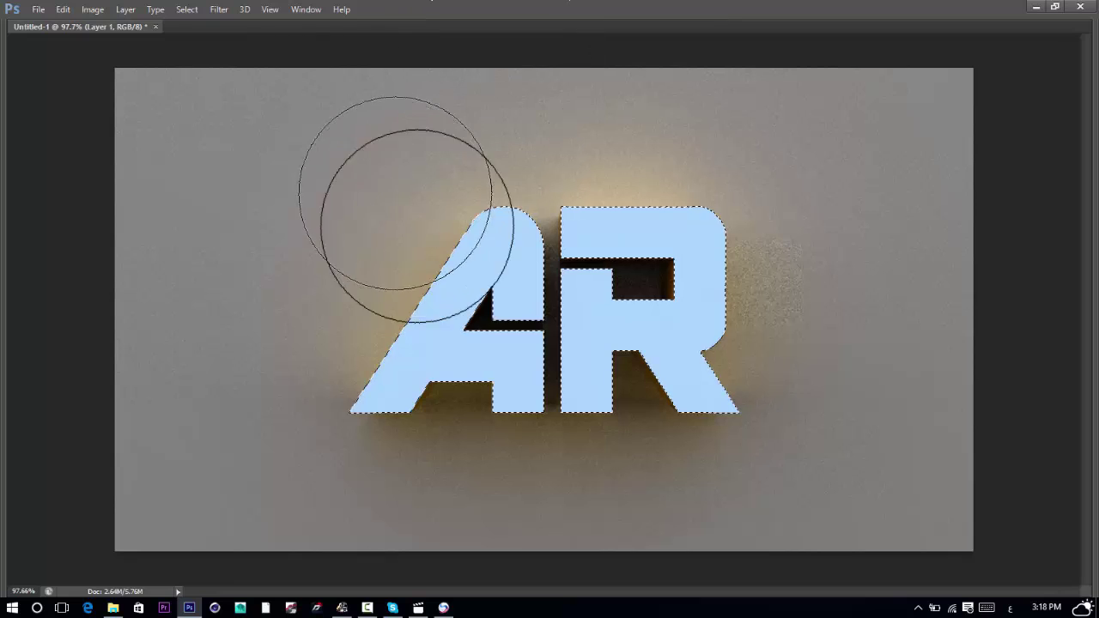
pyautogui.moveTo(504, 375)
pyautogui.mouseDown()
pyautogui.moveTo(643, 257)
pyautogui.moveTo(631, 268)
pyautogui.mouseUp()
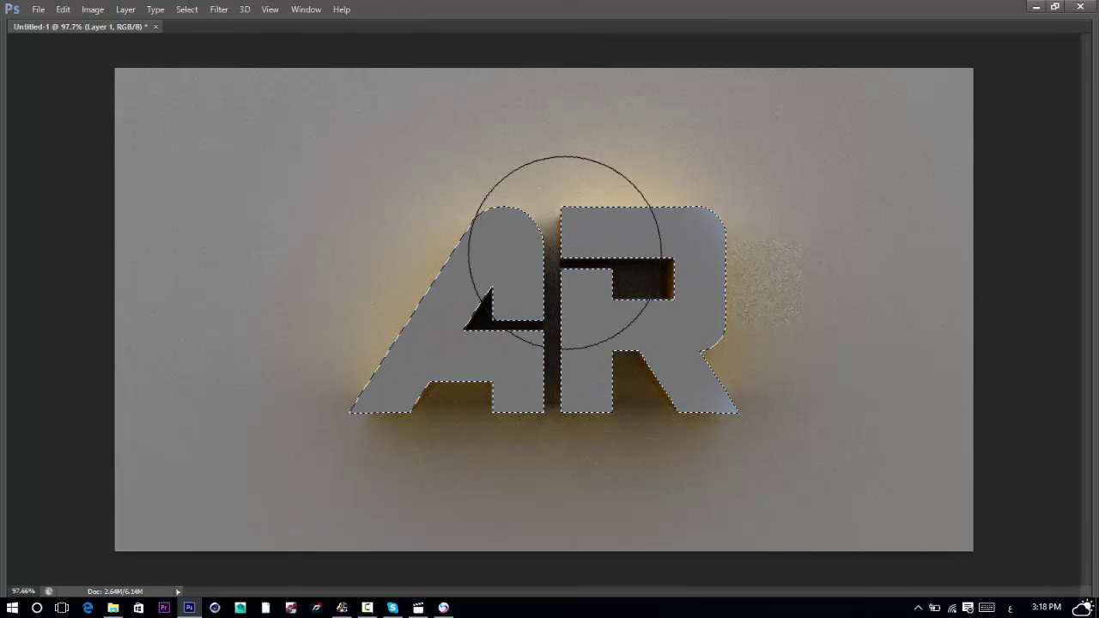
pyautogui.press('Tab')
pyautogui.hotkey('ctrl', 'd')
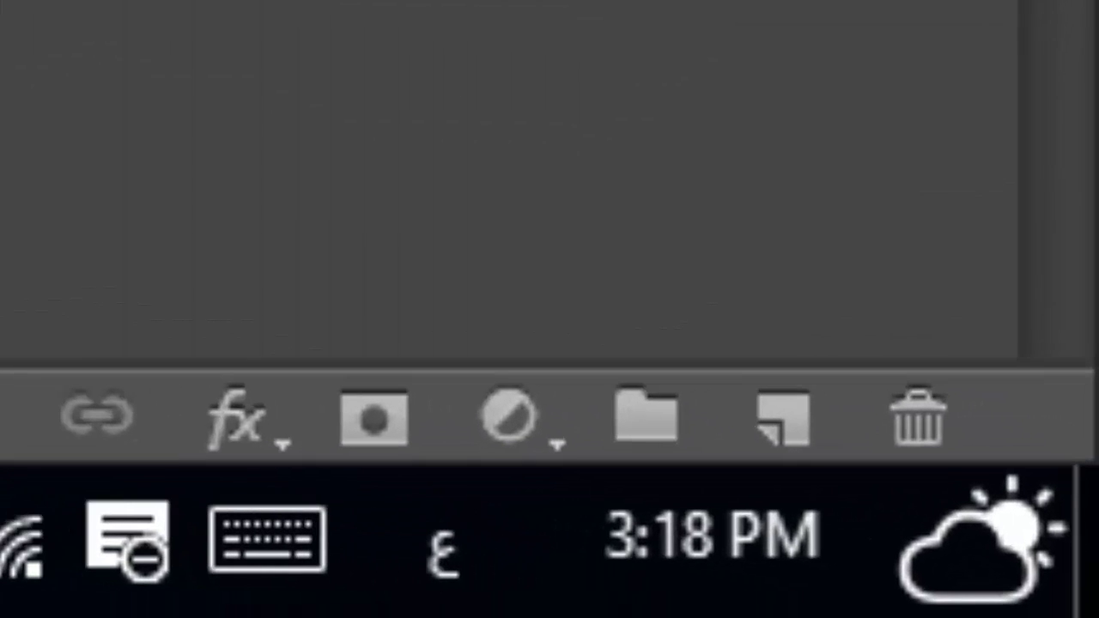
# Add a Color Balance adjustment layer above Layer 1 and shift its midtones strongly toward red and yellow.
pyautogui.click(510, 419)
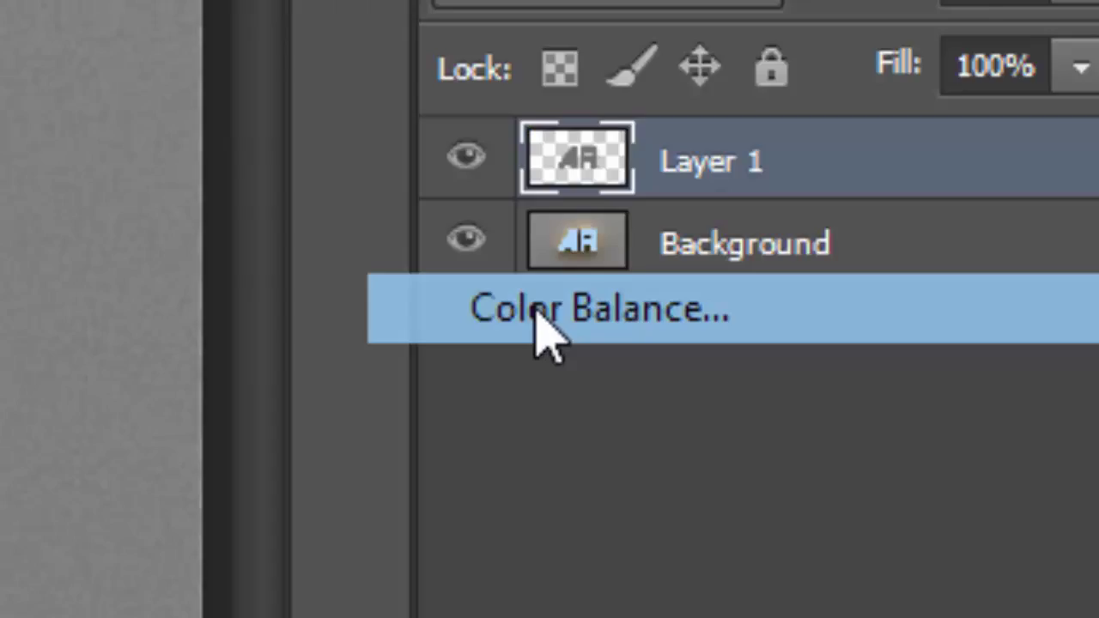
pyautogui.click(182, 237)
pyautogui.moveTo(800, 150); pyautogui.dragTo(920, 151)
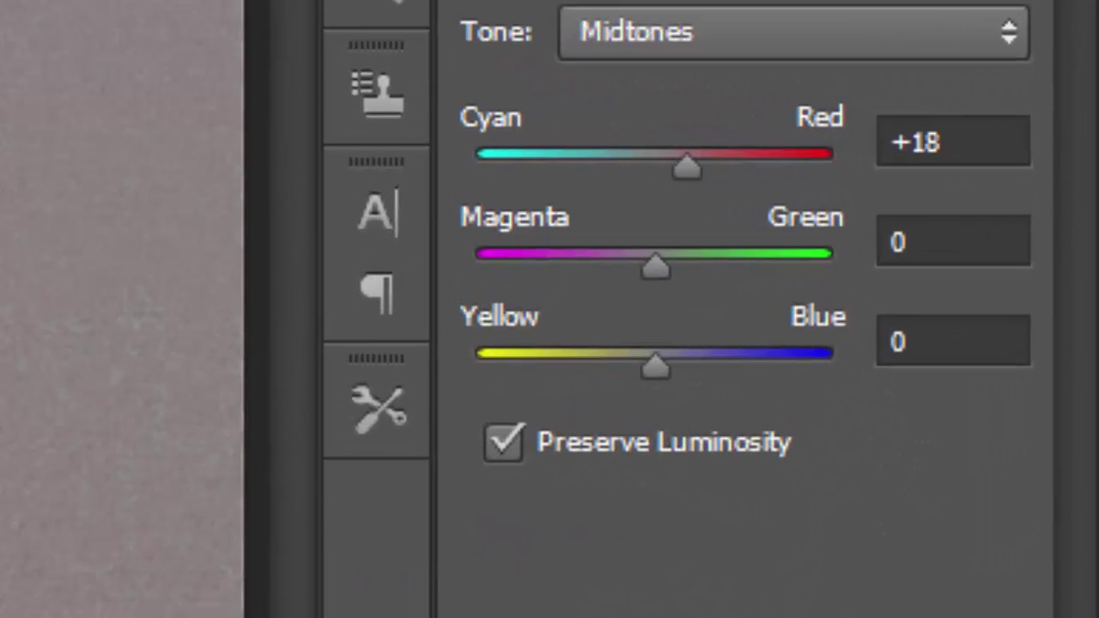
pyautogui.moveTo(592, 362); pyautogui.dragTo(206, 355)
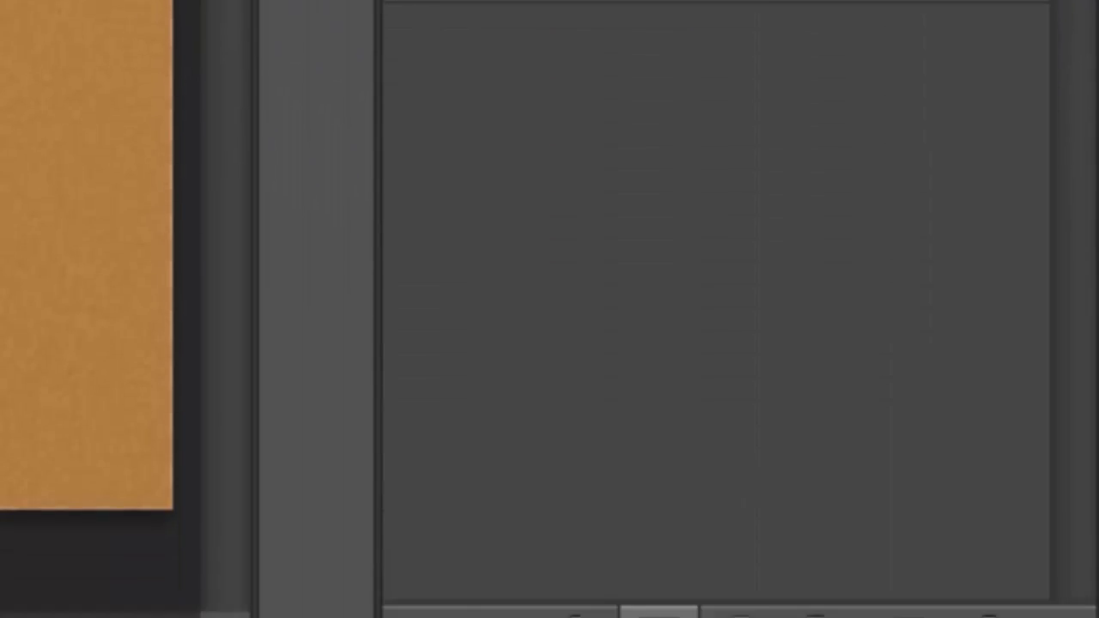
# Add a Levels adjustment layer with input levels of 21 for black, 1.07 for midtones and 220 for white.
pyautogui.click(723, 560)
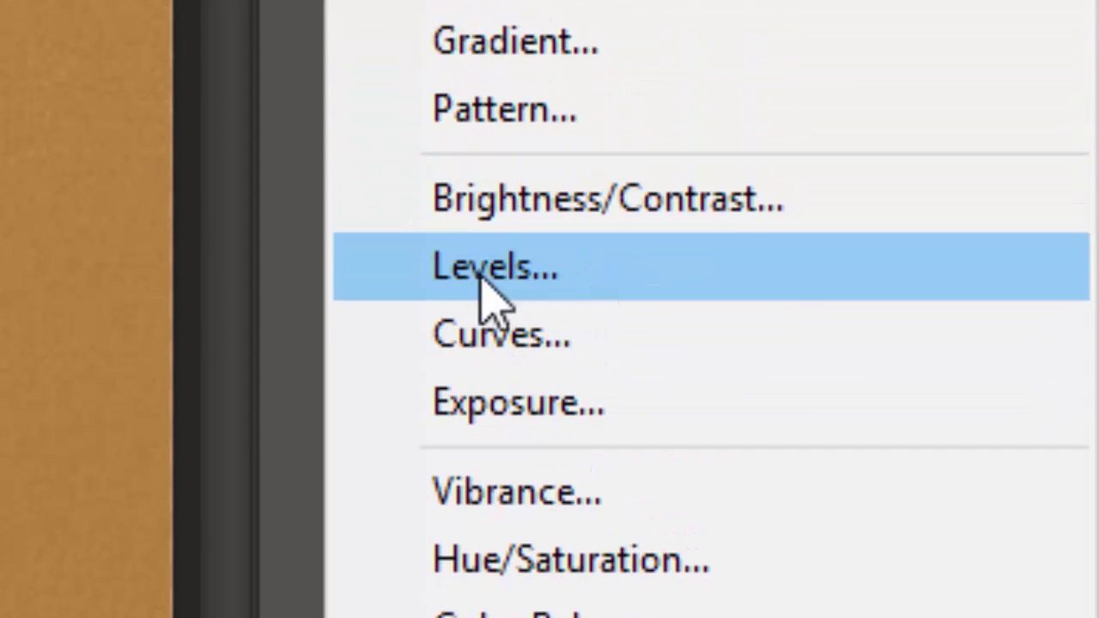
pyautogui.click(528, 297)
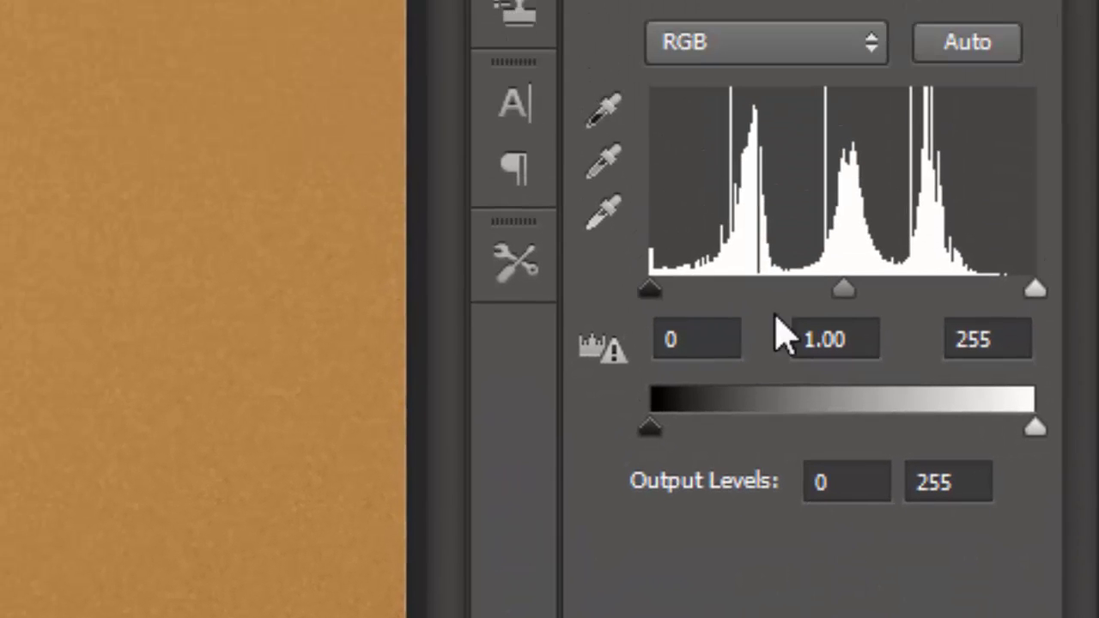
pyautogui.moveTo(646, 285); pyautogui.dragTo(675, 285)
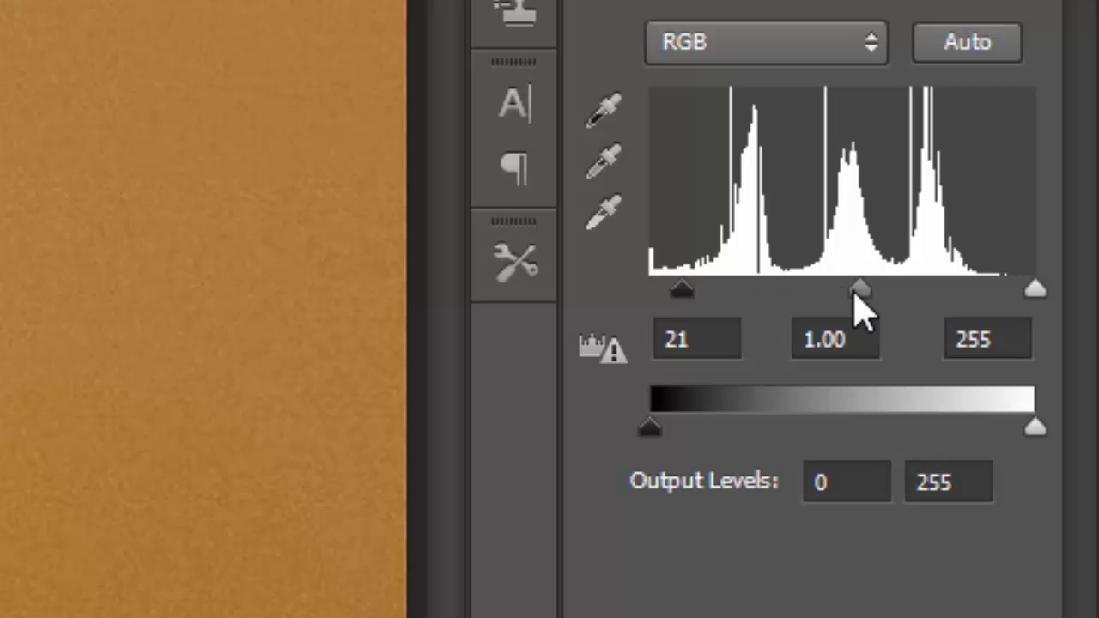
pyautogui.moveTo(856, 292); pyautogui.dragTo(829, 296)
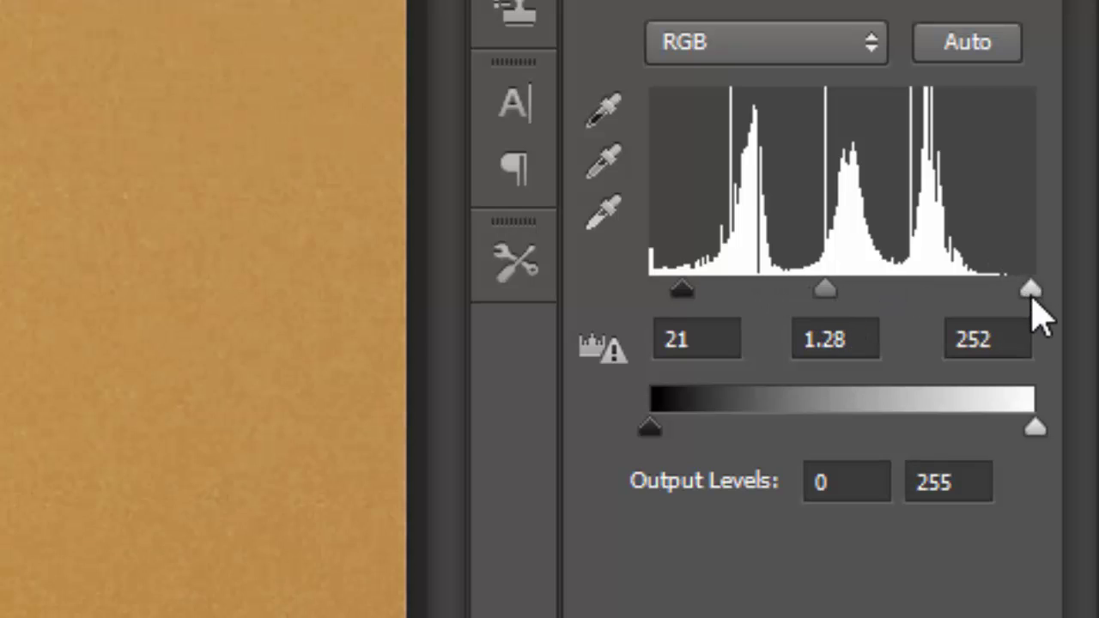
pyautogui.moveTo(1011, 293); pyautogui.dragTo(985, 296)
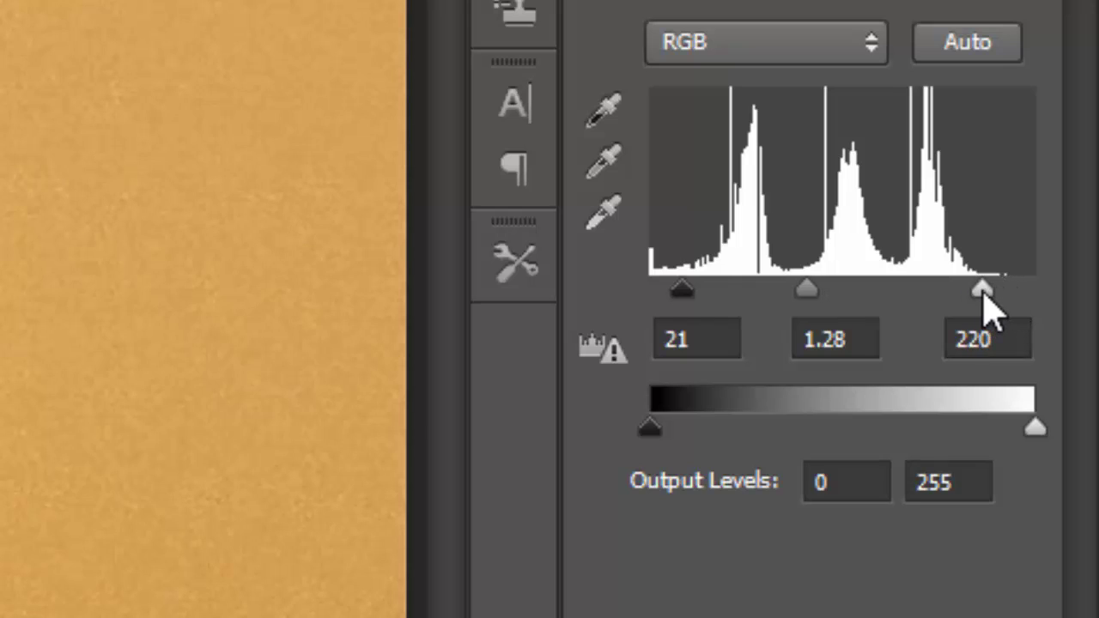
pyautogui.moveTo(822, 292); pyautogui.dragTo(824, 292)
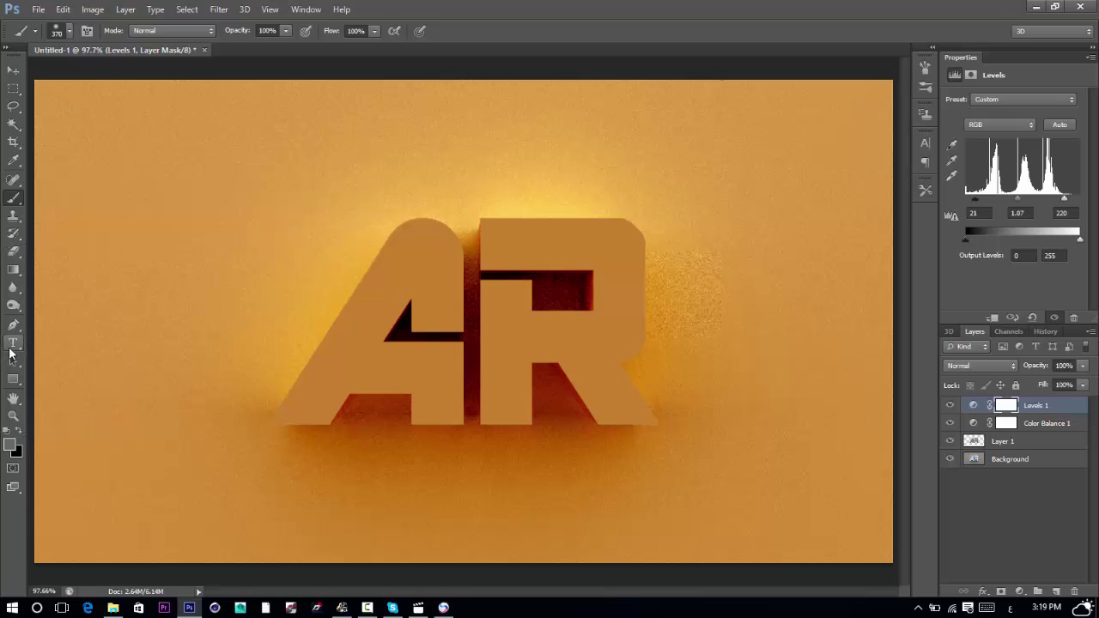
# Start a new text line on the wall below and left of the letter A, with a font size of 24 pt.
pyautogui.click(15, 343)
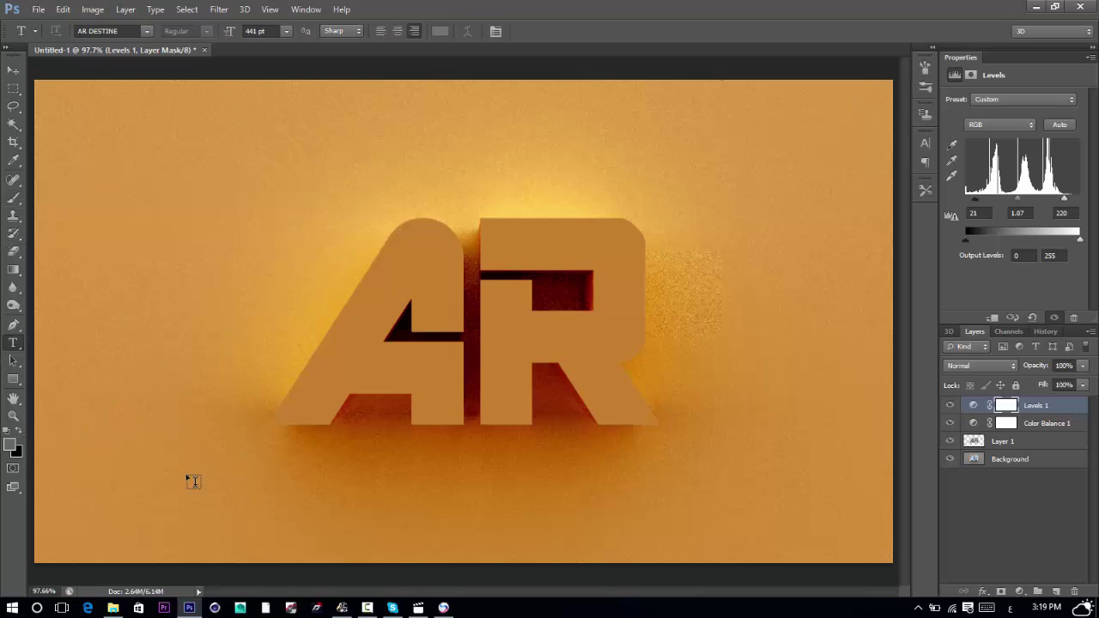
pyautogui.click(187, 474)
pyautogui.click(287, 32)
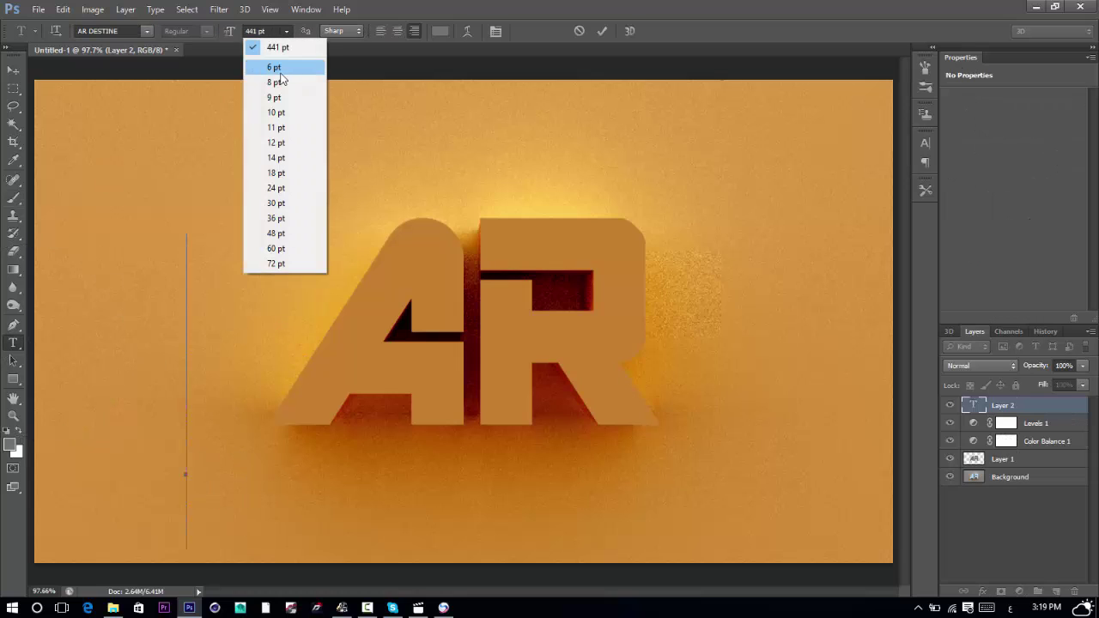
pyautogui.click(282, 143)
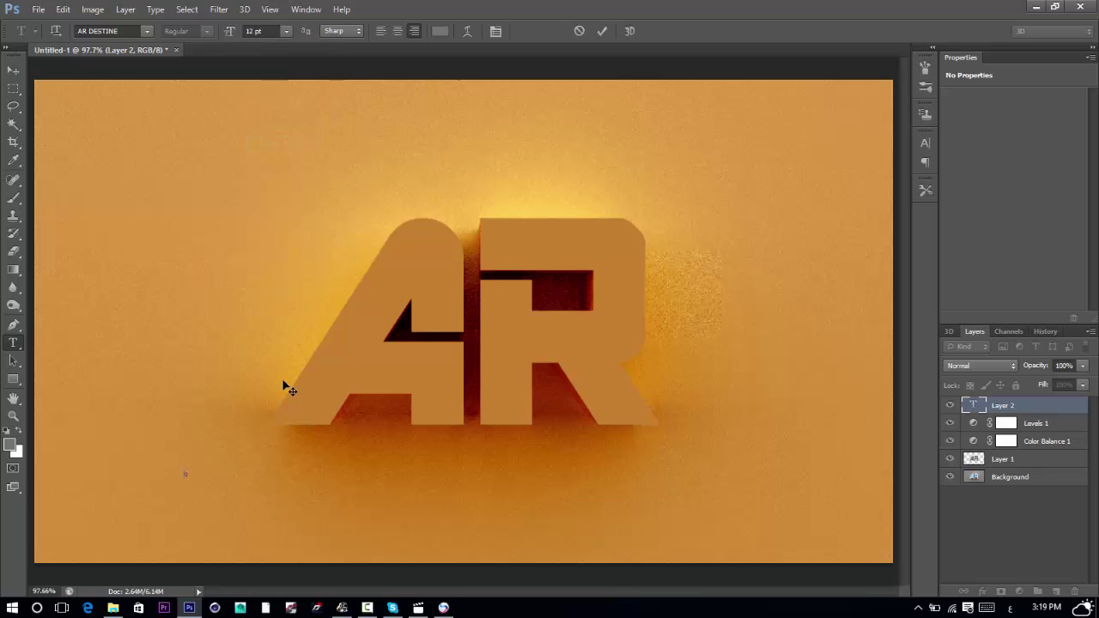
pyautogui.click(285, 32)
pyautogui.click(275, 188)
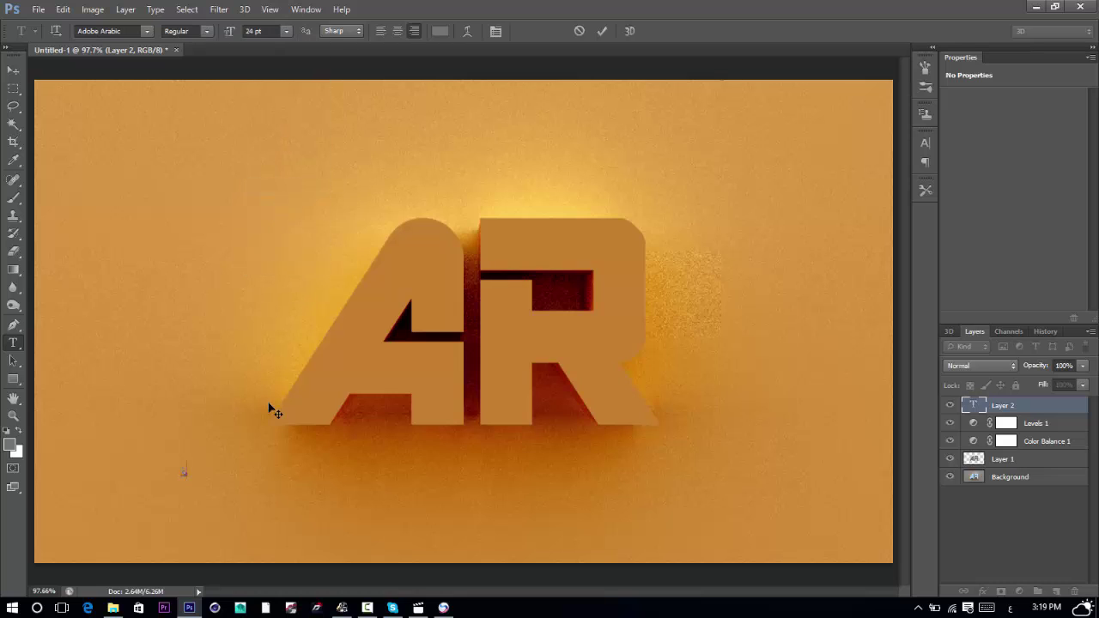
# Enter the text CLASSICPHOTOSHOP in the AR DESTINE font and commit it.
pyautogui.click(106, 32)
pyautogui.write('ag')
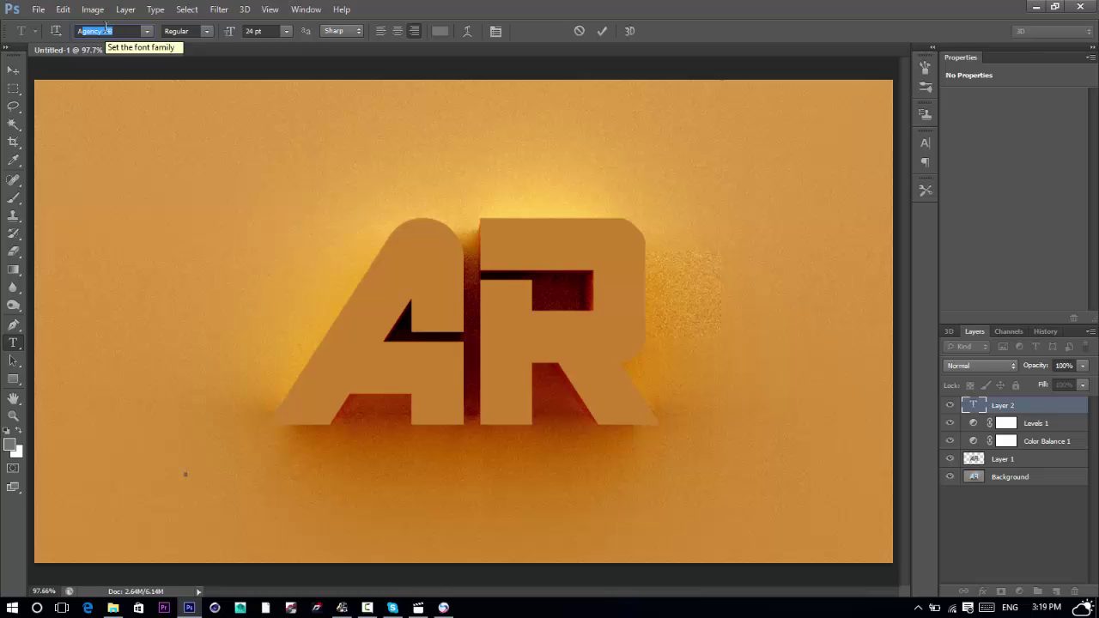
pyautogui.press('Escape')
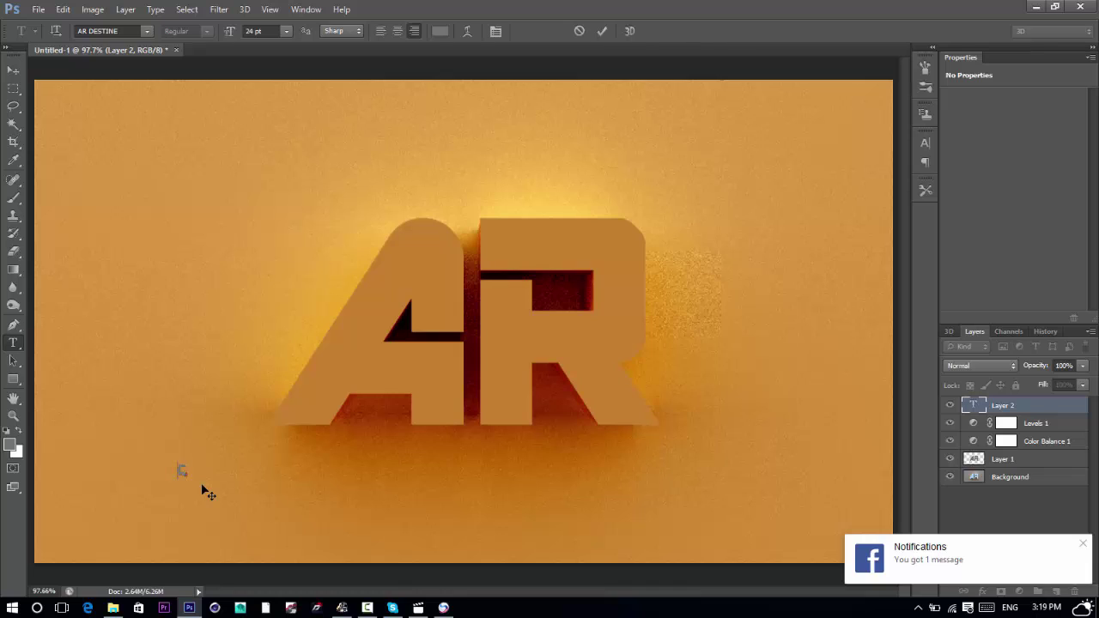
pyautogui.write('LA')
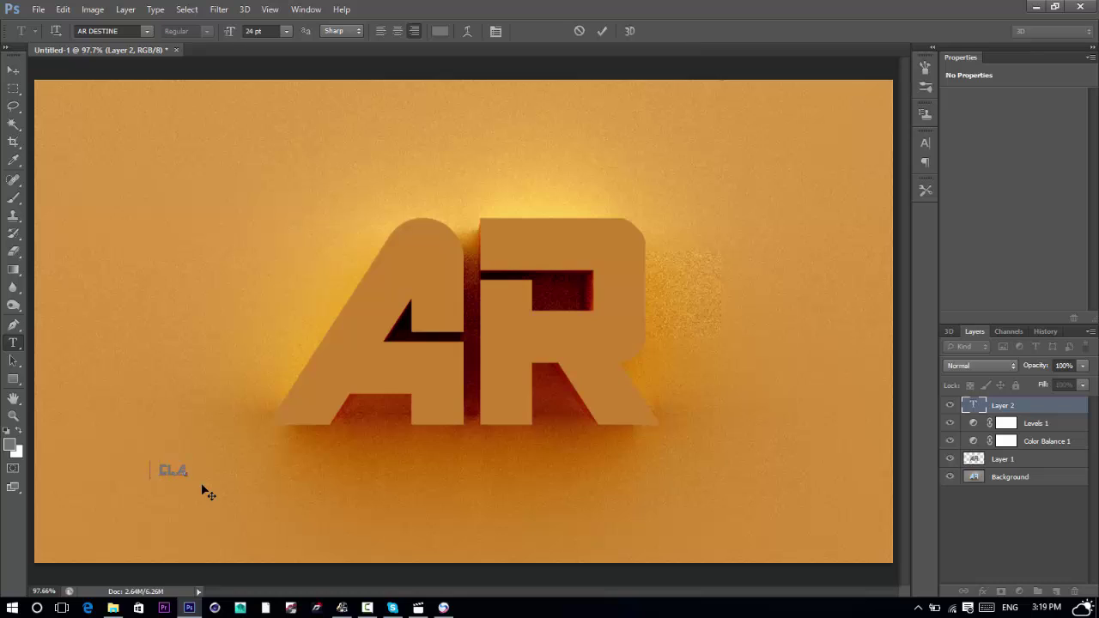
pyautogui.write('SSICPHOTO')
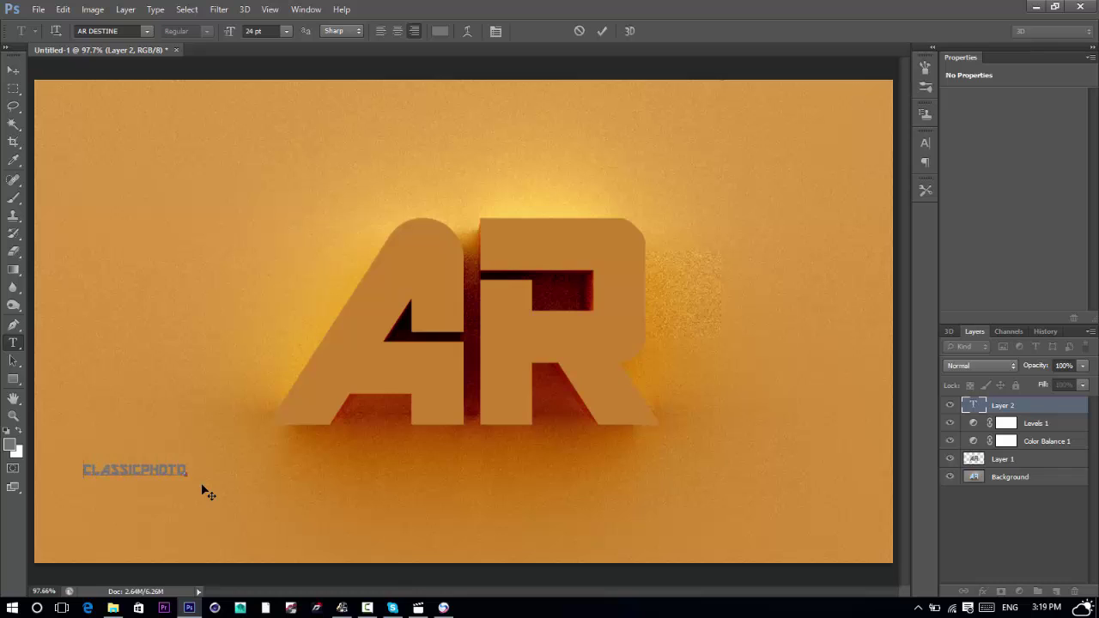
pyautogui.write('SHOP')
pyautogui.click(925, 146)
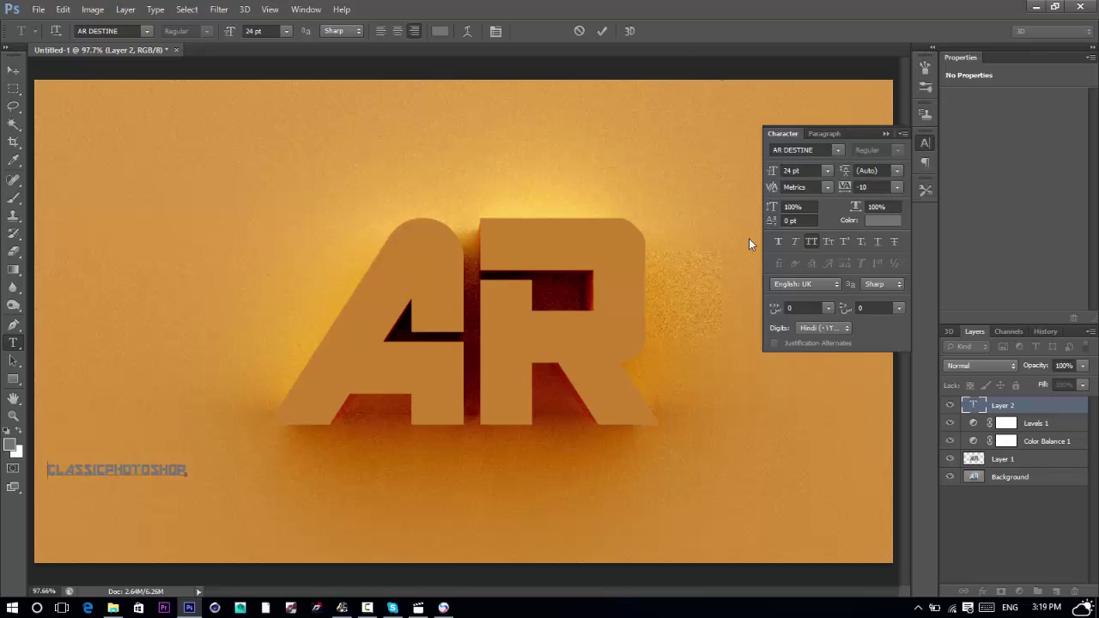
pyautogui.click(602, 31)
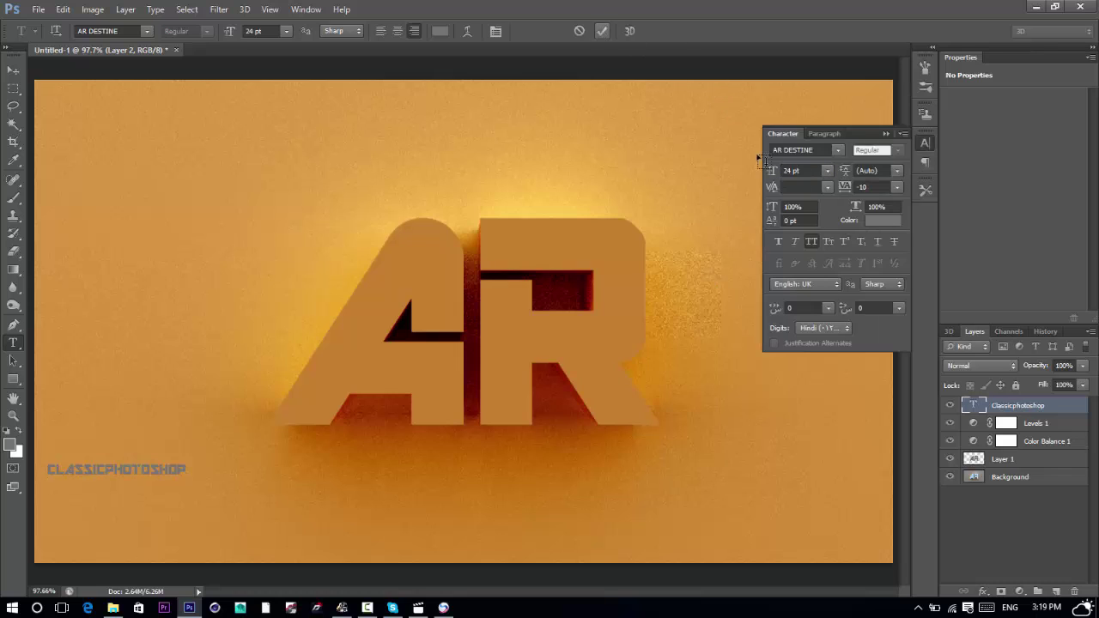
# Change the CLASSICPHOTOSHOP text colour to black and its font size to 49 pt.
pyautogui.click(883, 220)
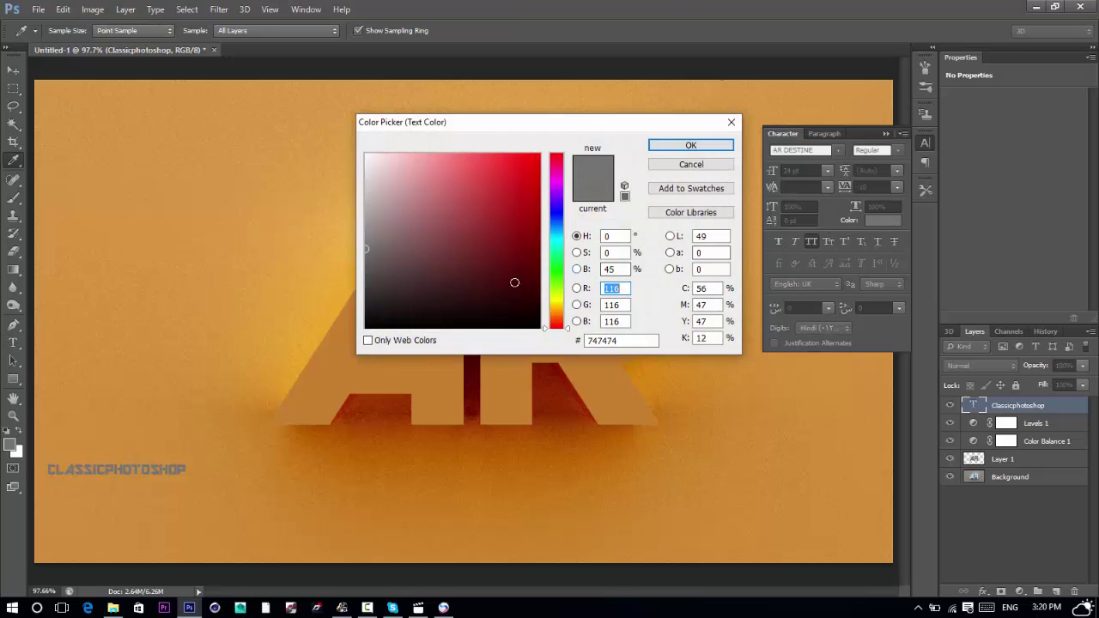
pyautogui.moveTo(514, 283); pyautogui.dragTo(367, 327)
pyautogui.click(691, 145)
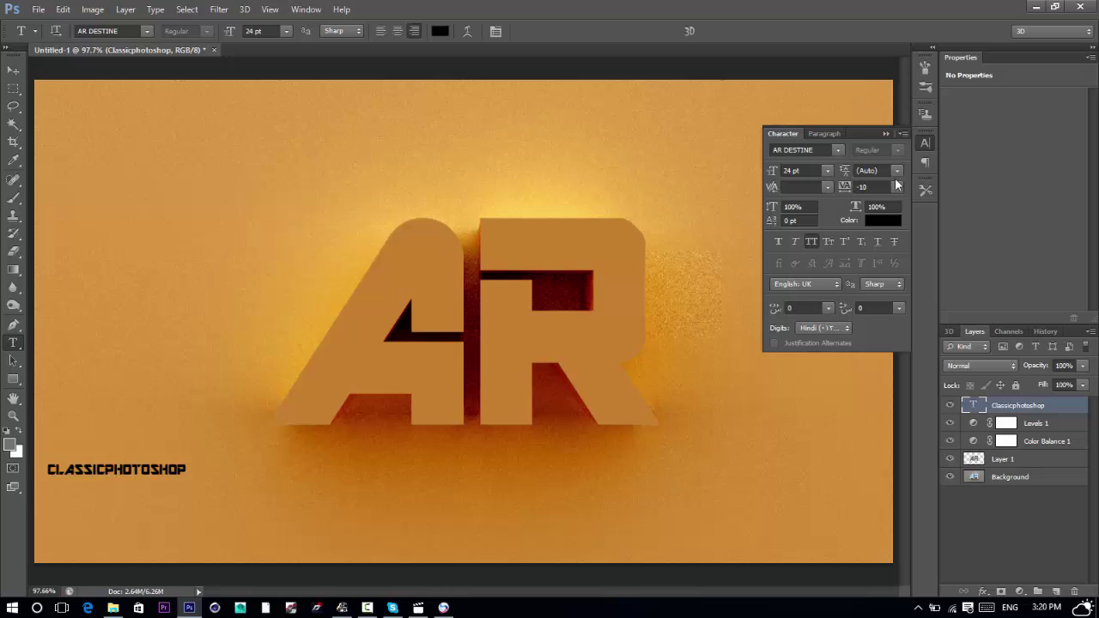
pyautogui.click(780, 171)
pyautogui.write('60')
pyautogui.press('Return')
pyautogui.moveTo(775, 172); pyautogui.dragTo(766, 174)
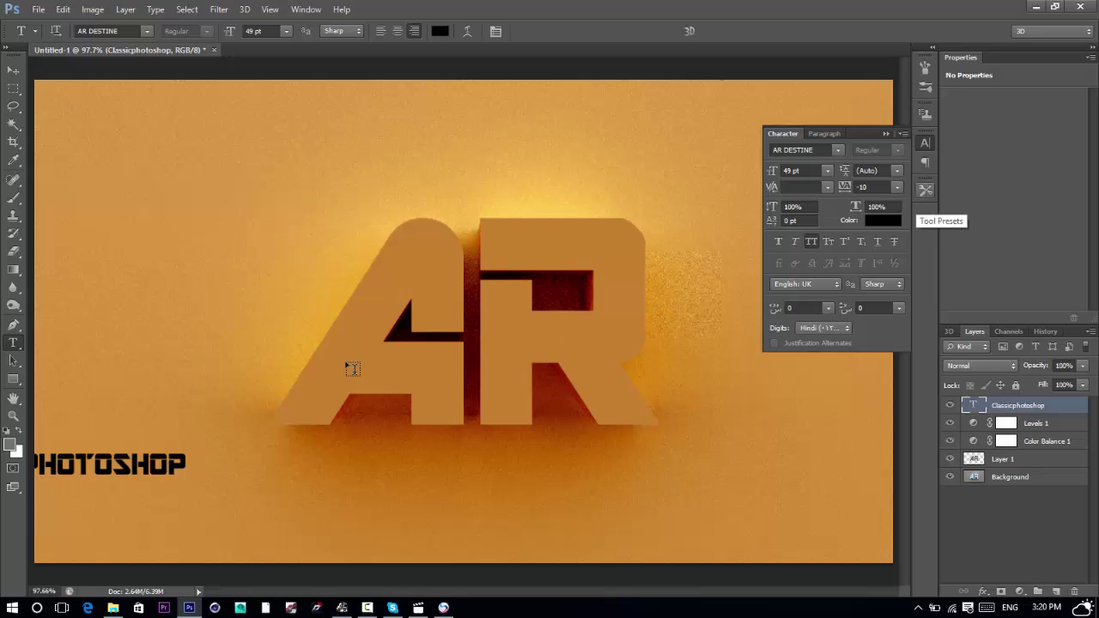
# Free-transform the CLASSICPHOTOSHOP text, centring it just beneath the AR letters with a rotation of about 0.67°.
pyautogui.hotkey('ctrl', 't')
pyautogui.moveTo(240, 392); pyautogui.dragTo(369, 288)
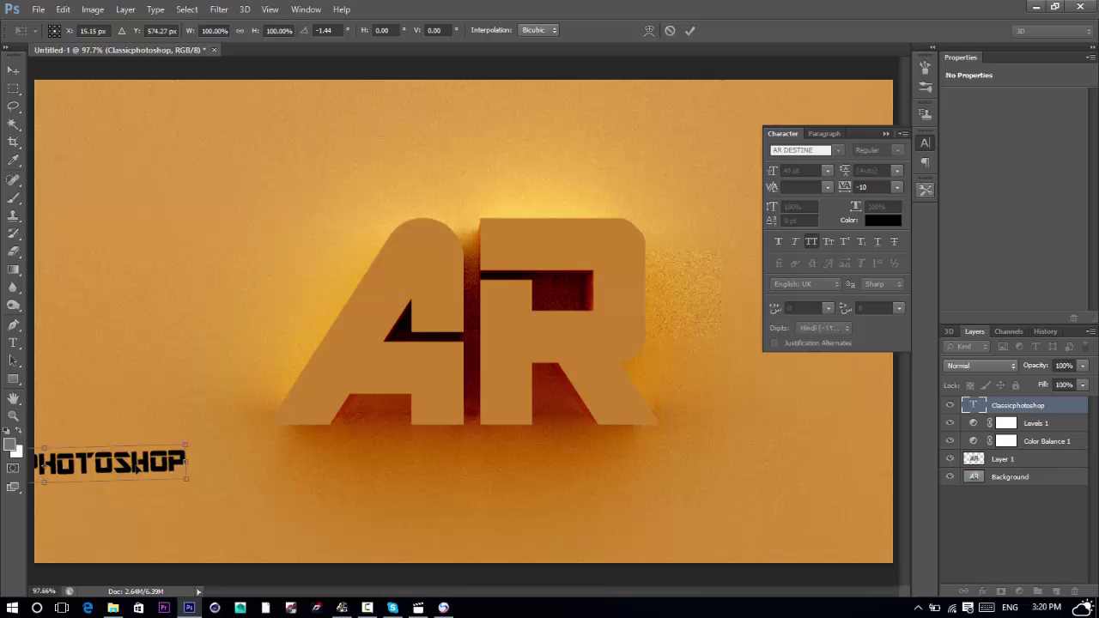
pyautogui.moveTo(184, 468); pyautogui.dragTo(606, 470)
pyautogui.moveTo(612, 432); pyautogui.dragTo(609, 437)
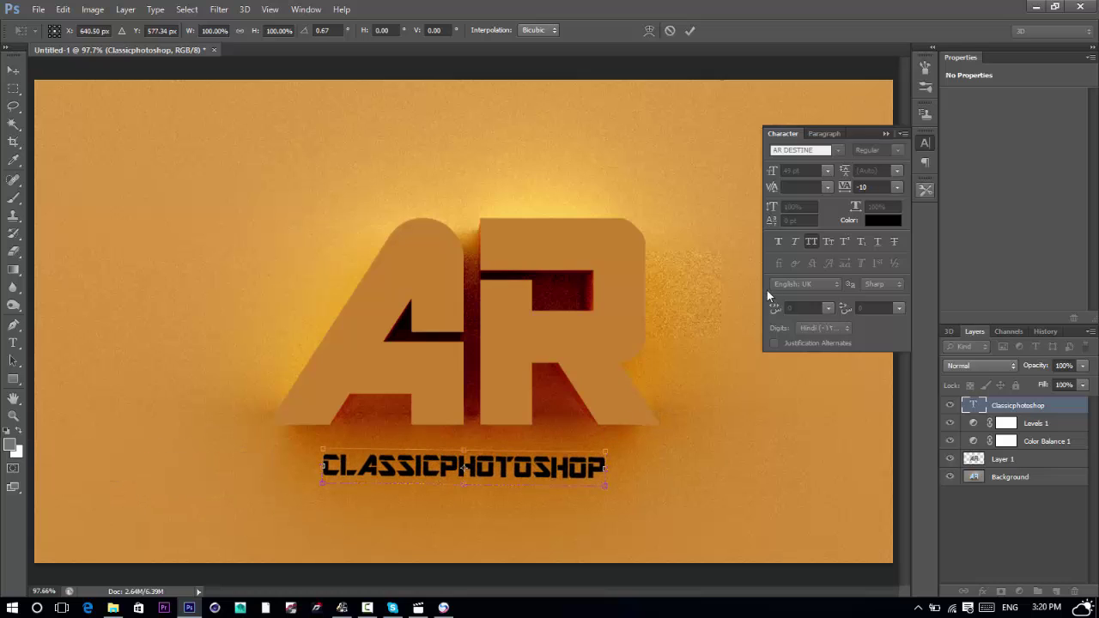
# Apply the transform and set the tracking of the CLASSICPHOTOSHOP text to 100.
pyautogui.click(898, 188)
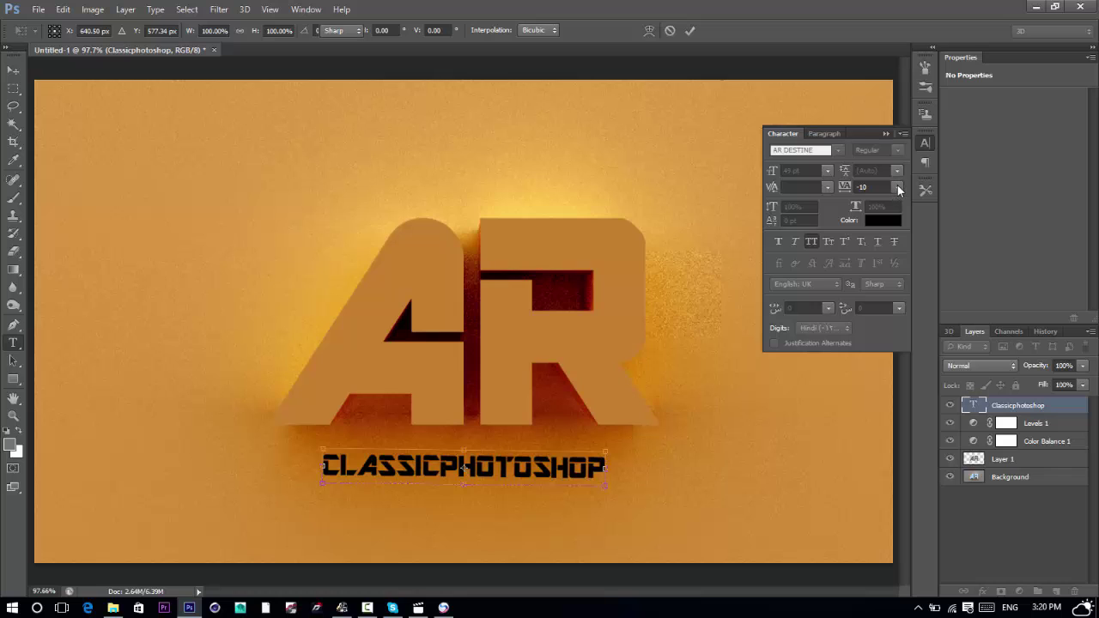
pyautogui.click(898, 188)
pyautogui.click(887, 220)
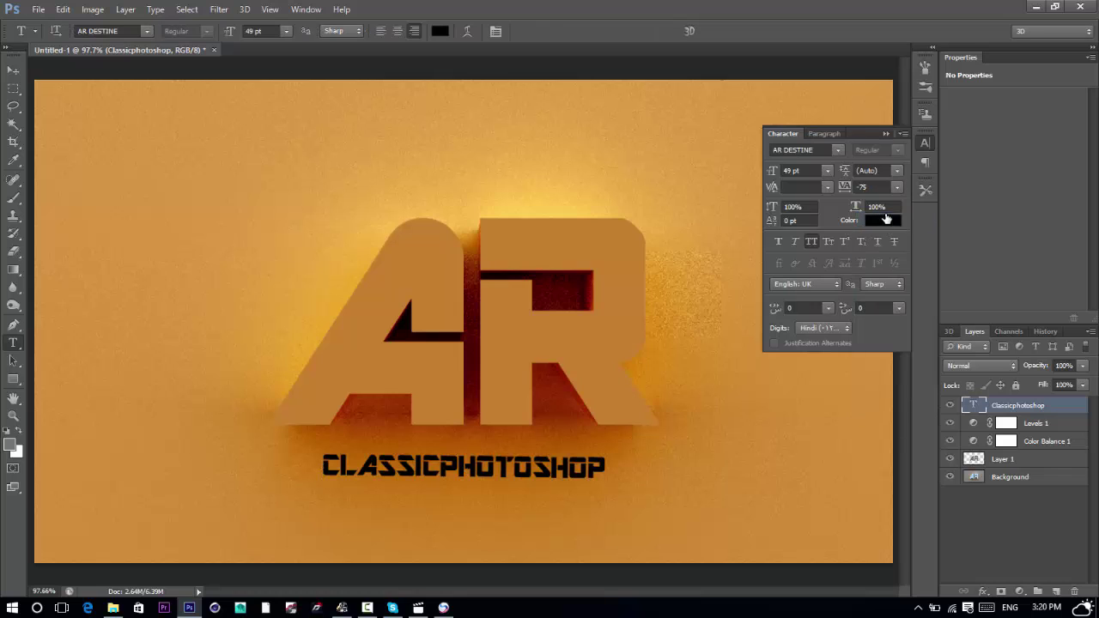
pyautogui.click(897, 189)
pyautogui.click(886, 348)
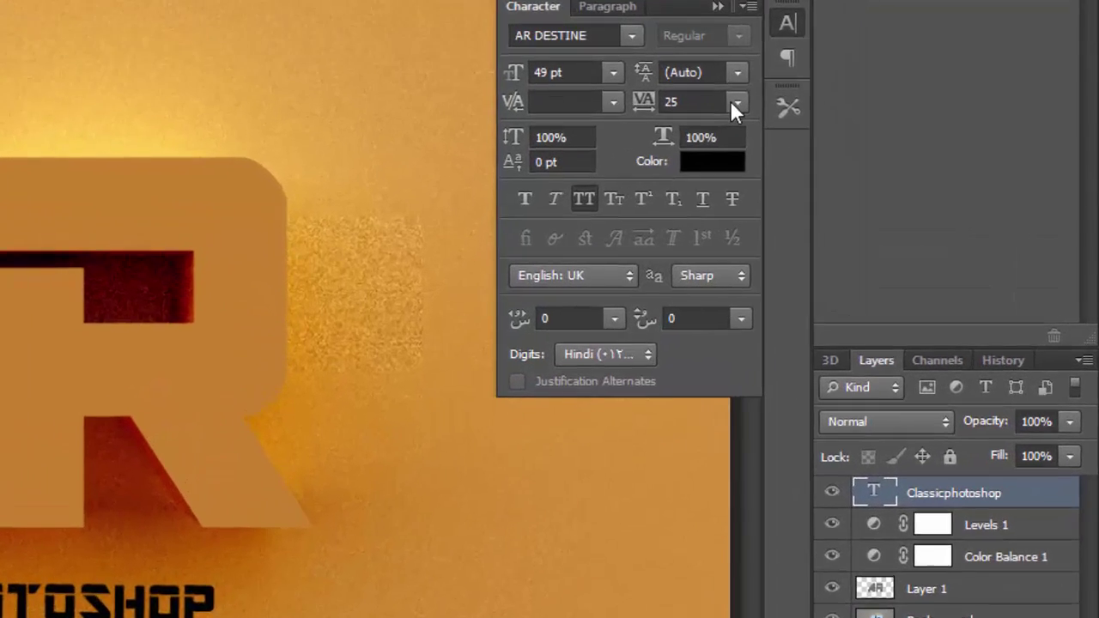
pyautogui.click(897, 188)
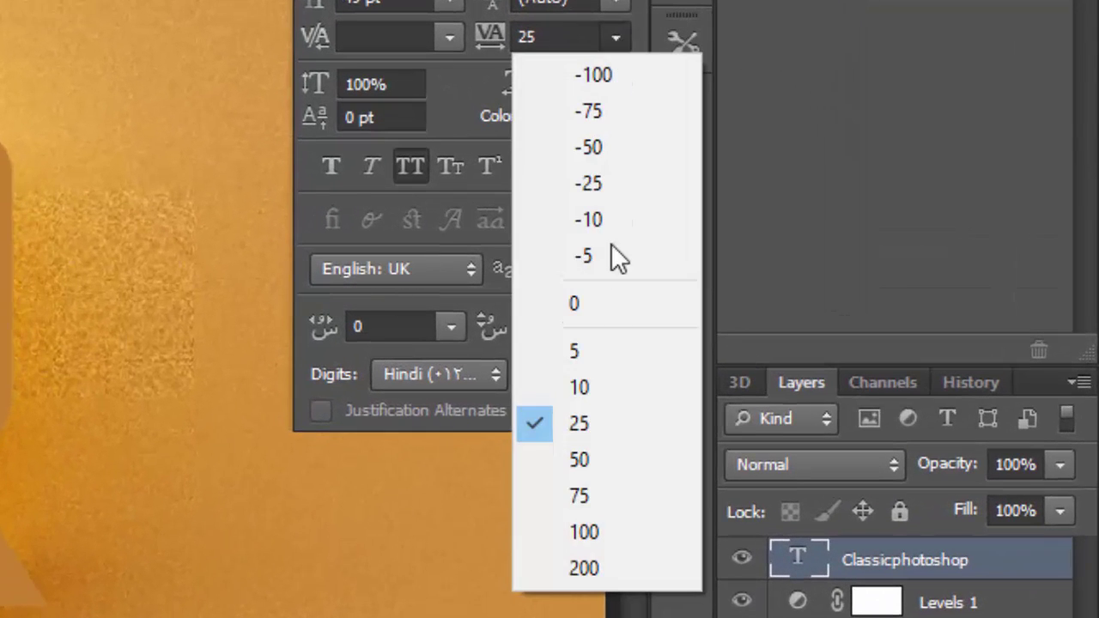
pyautogui.click(584, 530)
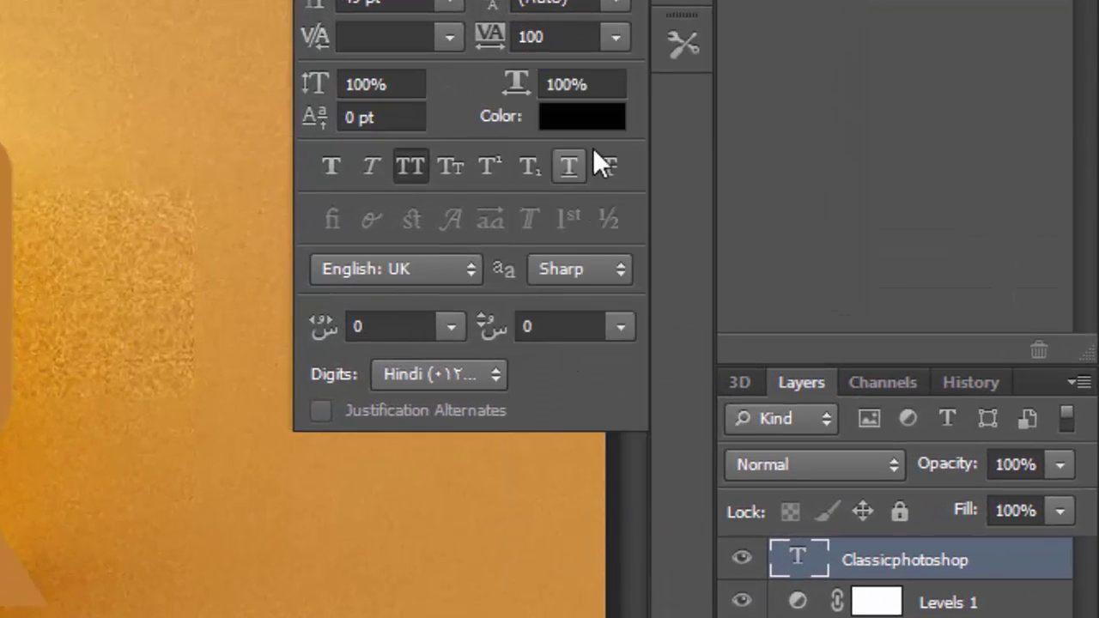
# Increase the tracking of the CLASSICPHOTOSHOP text to 620.
pyautogui.click(615, 36)
pyautogui.click(590, 567)
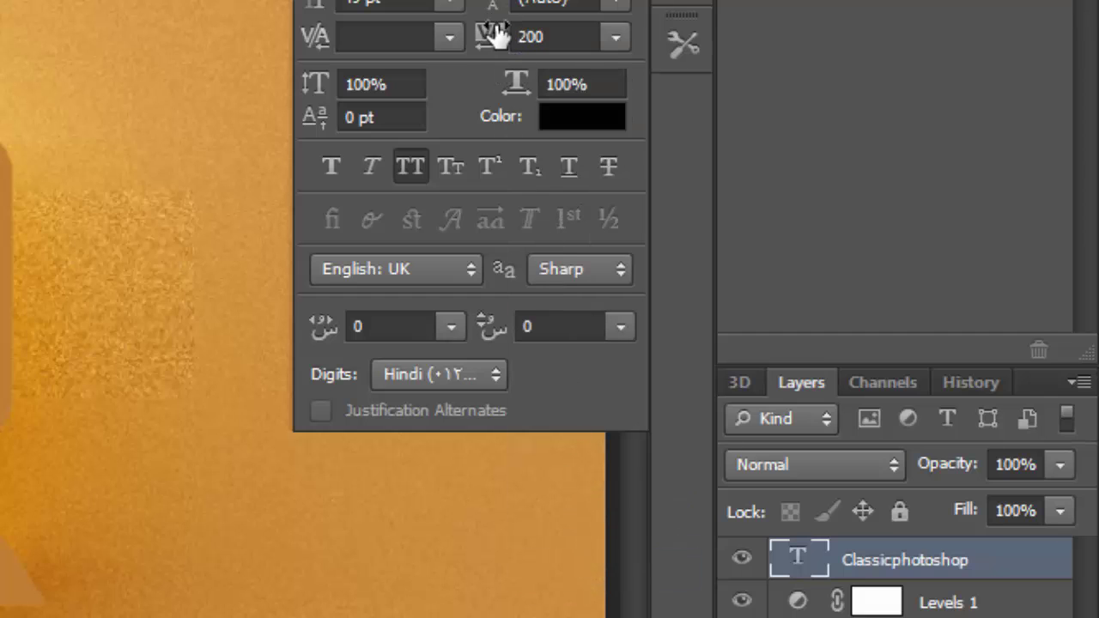
pyautogui.moveTo(498, 34)
pyautogui.mouseDown()
pyautogui.moveTo(508, 31)
pyautogui.moveTo(490, 42)
pyautogui.moveTo(506, 32)
pyautogui.mouseUp()
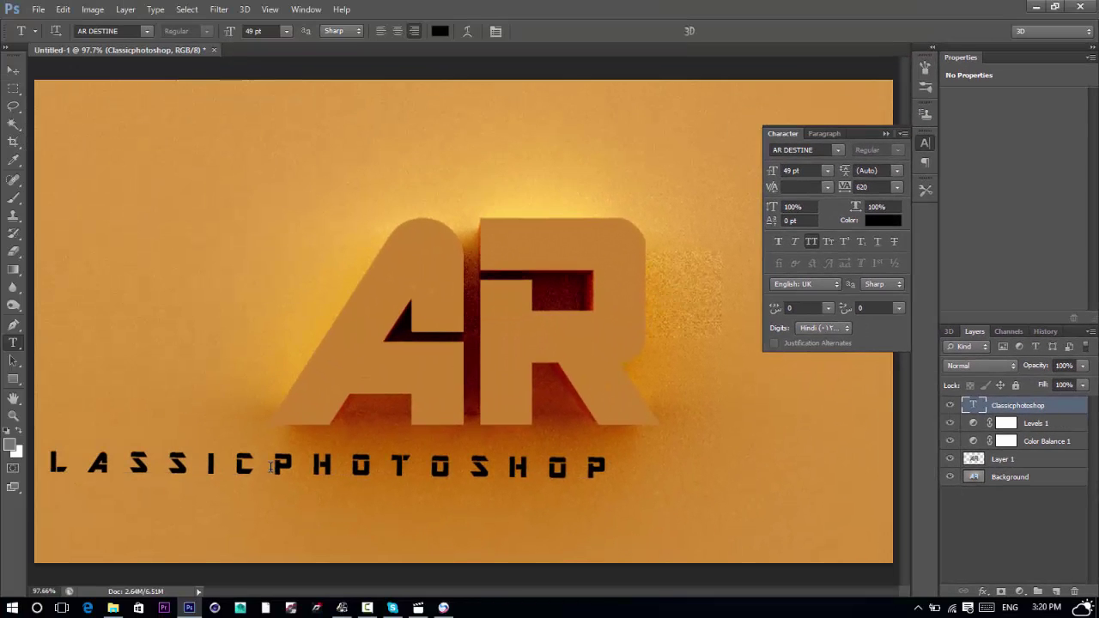
# Insert a space between CLASSIC and PHOTOSHOP in the caption, commit the text and show the rulers.
pyautogui.click(271, 466)
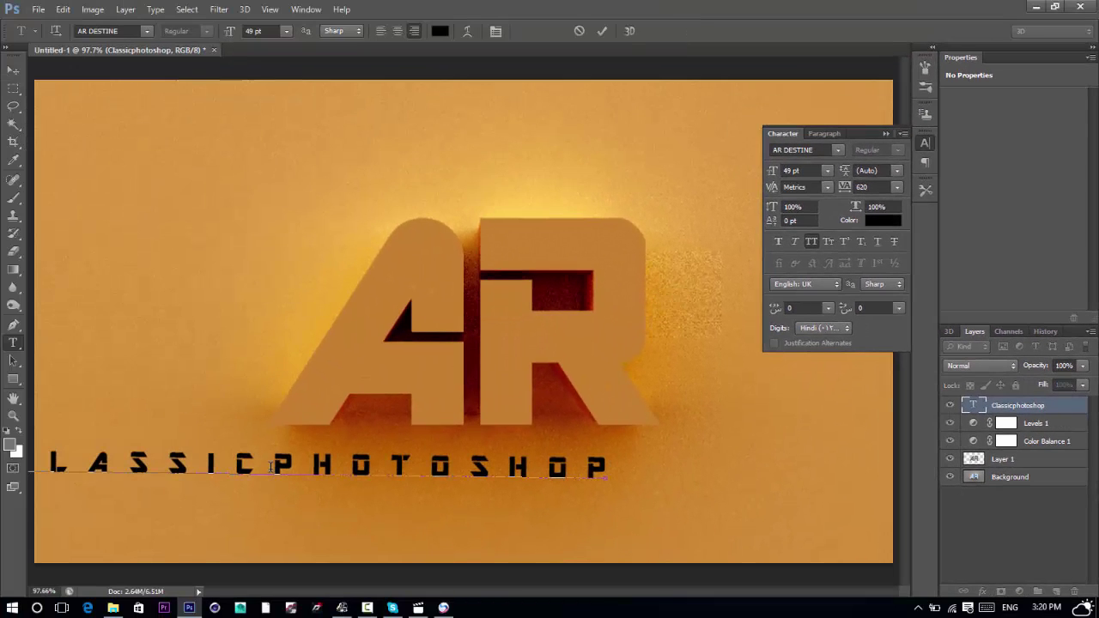
pyautogui.hotkey('ctrl', 't')
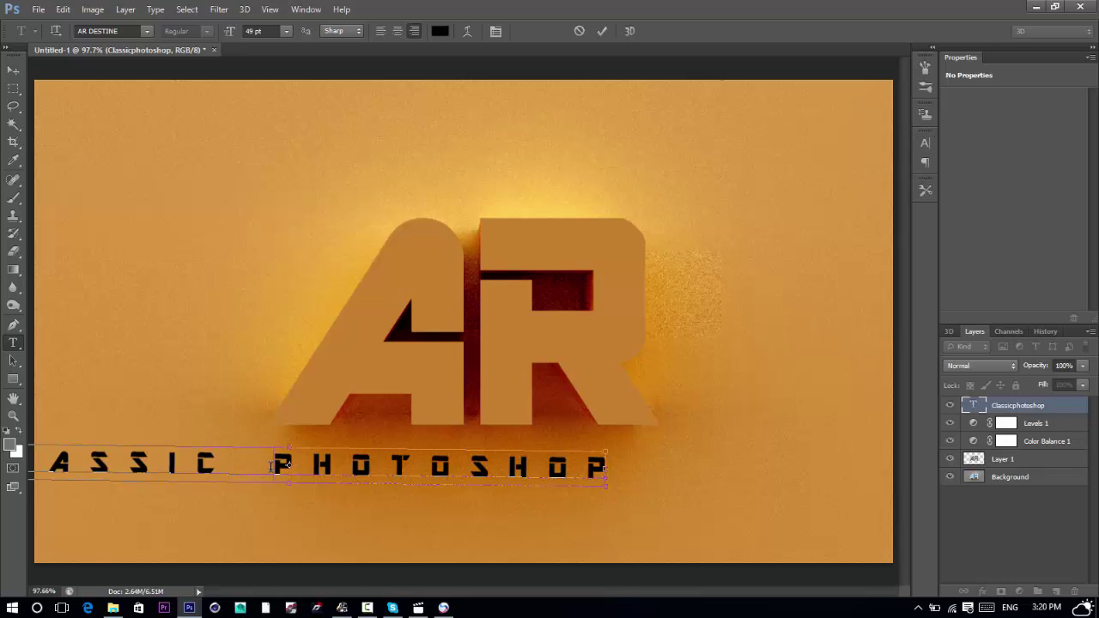
pyautogui.hotkey('ctrl', 'Return')
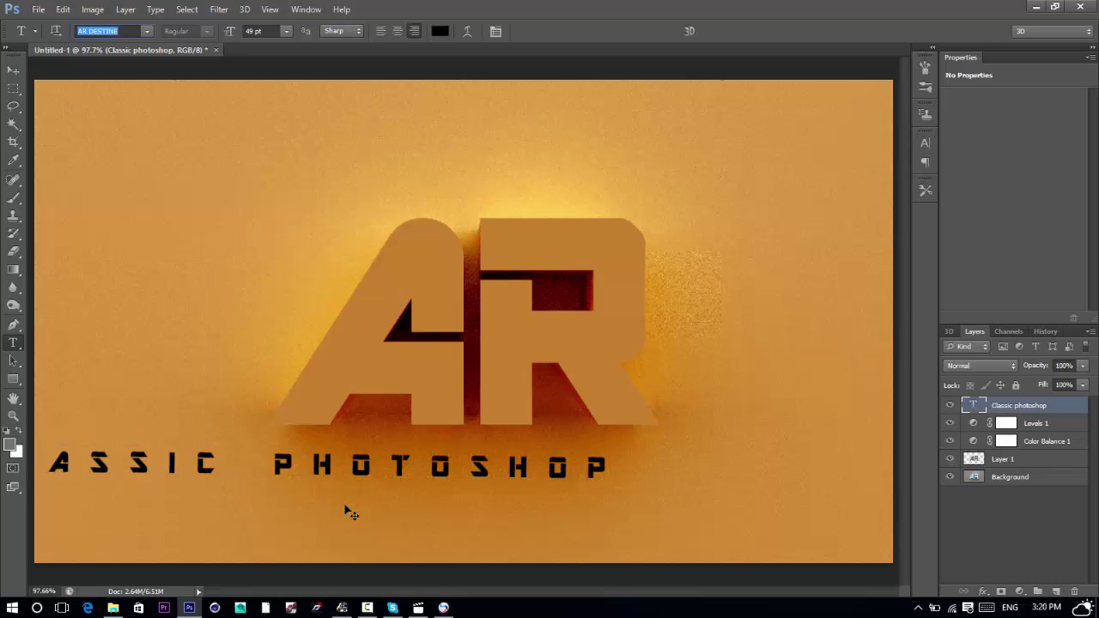
pyautogui.hotkey('ctrl', 'r')
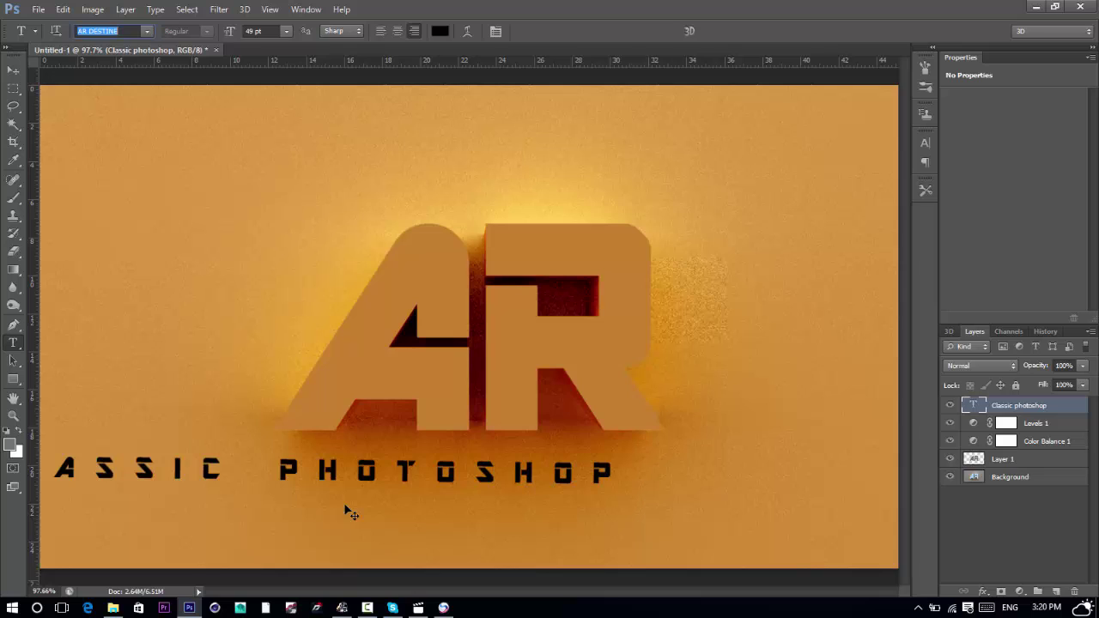
pyautogui.hotkey('ctrl', 't')
pyautogui.moveTo(530, 471); pyautogui.dragTo(708, 471)
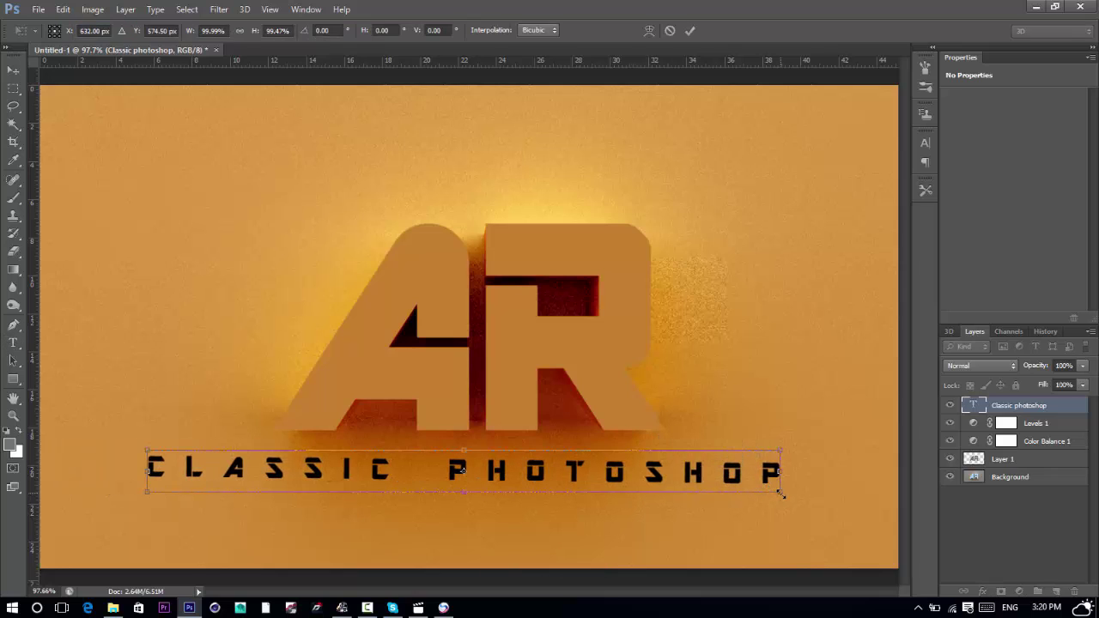
pyautogui.moveTo(780, 494); pyautogui.dragTo(721, 470)
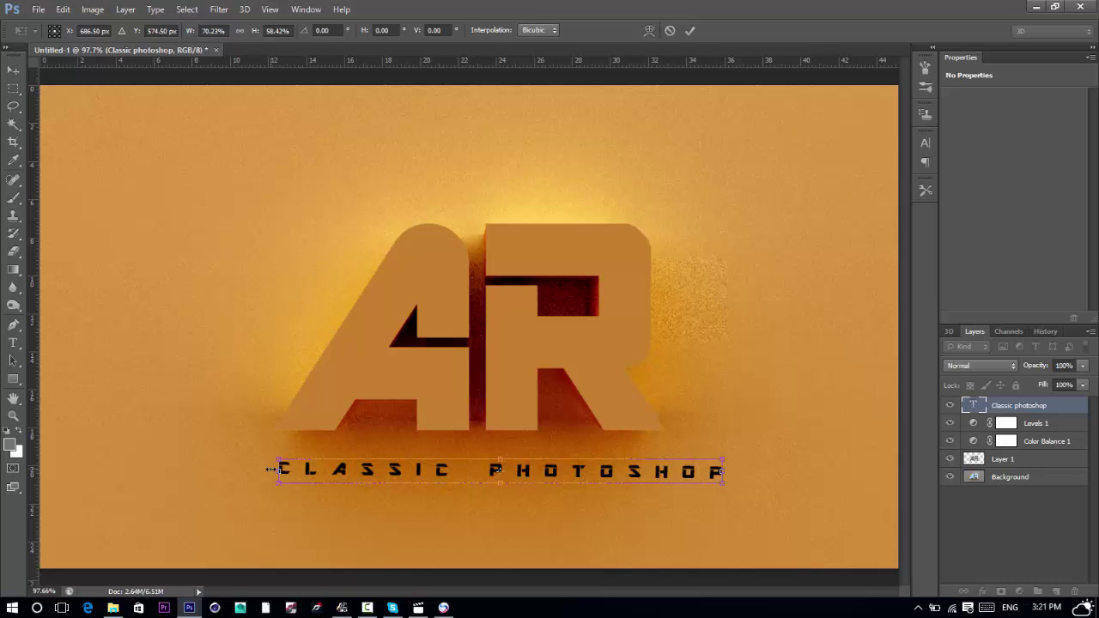
pyautogui.hotkey('ctrl', 'z')
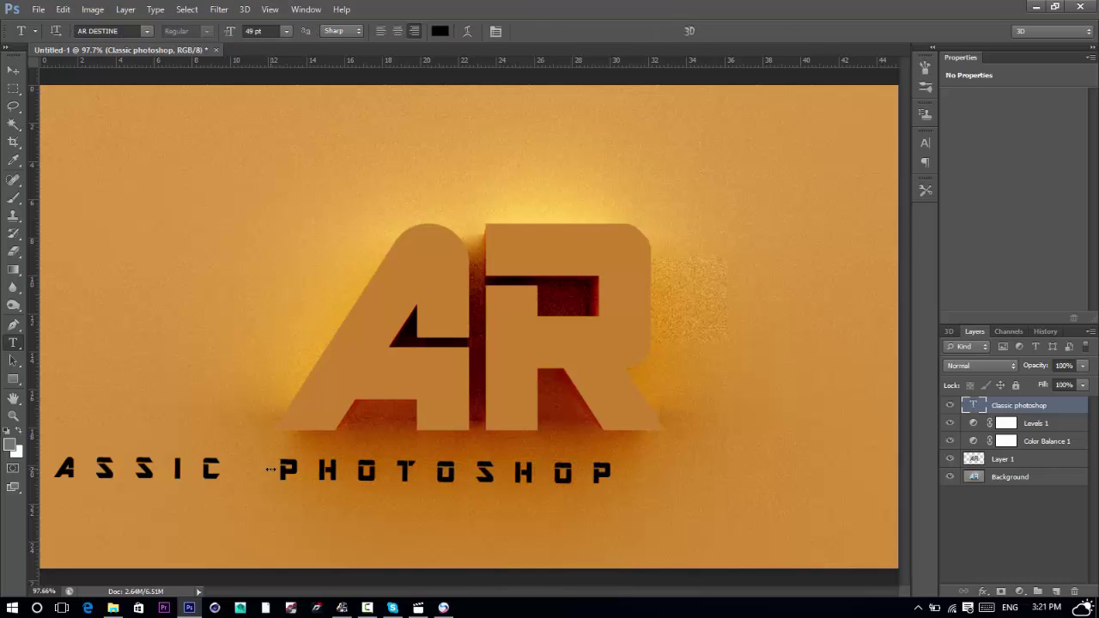
# Free-transform the CLASSIC PHOTOSHOP caption to about 81% width and 55% height, place it just beneath the AR letters and apply.
pyautogui.hotkey('ctrl', 't')
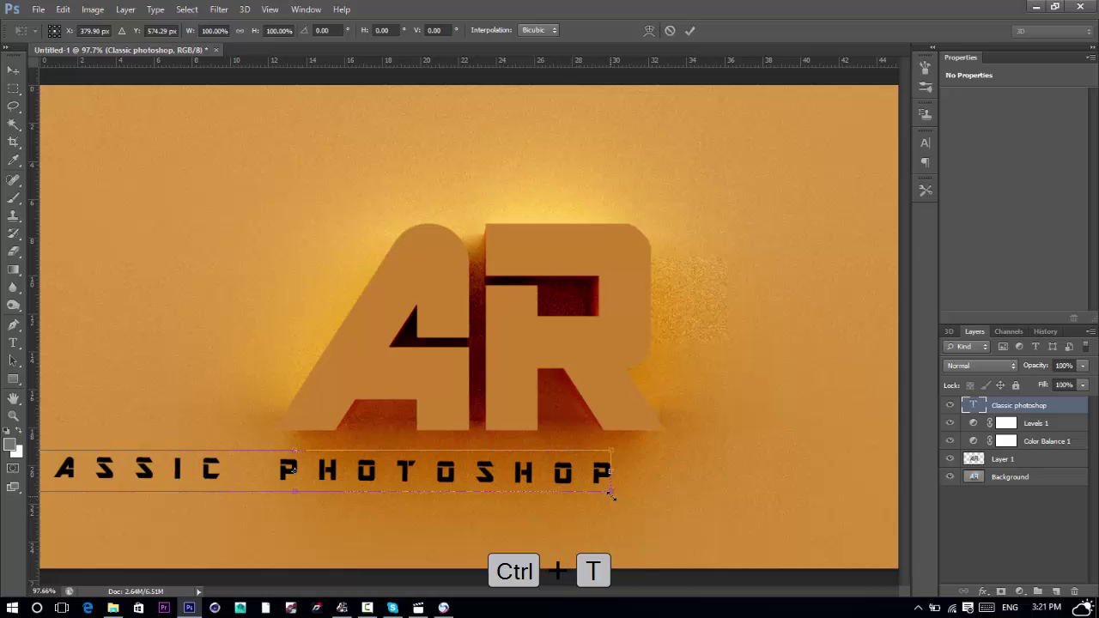
pyautogui.moveTo(611, 496); pyautogui.dragTo(694, 468)
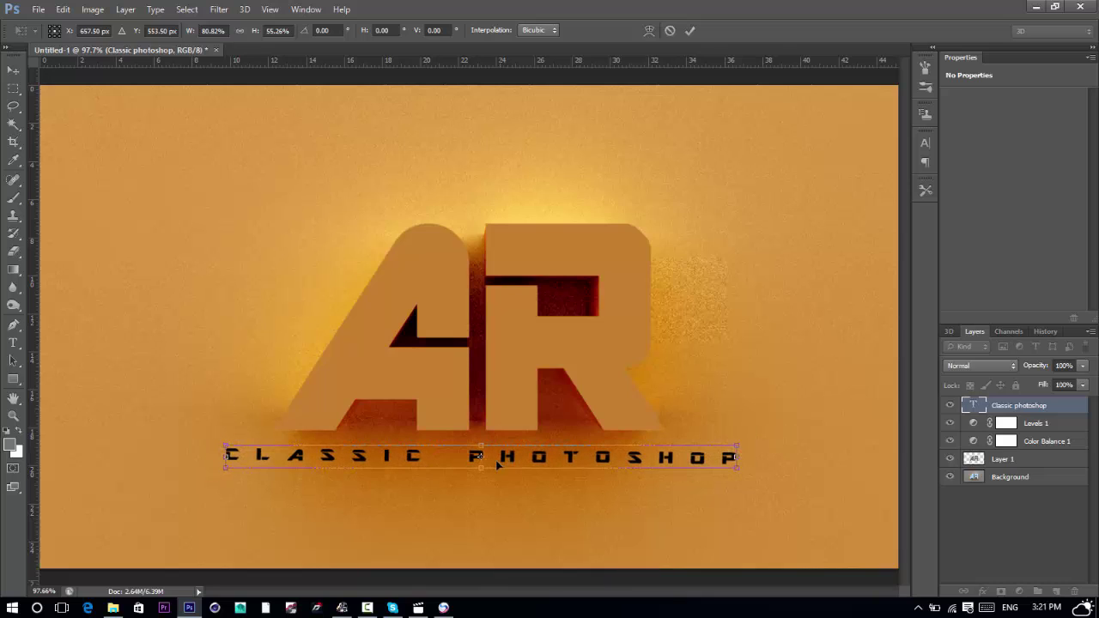
pyautogui.moveTo(481, 460); pyautogui.dragTo(504, 464)
pyautogui.press('Return')
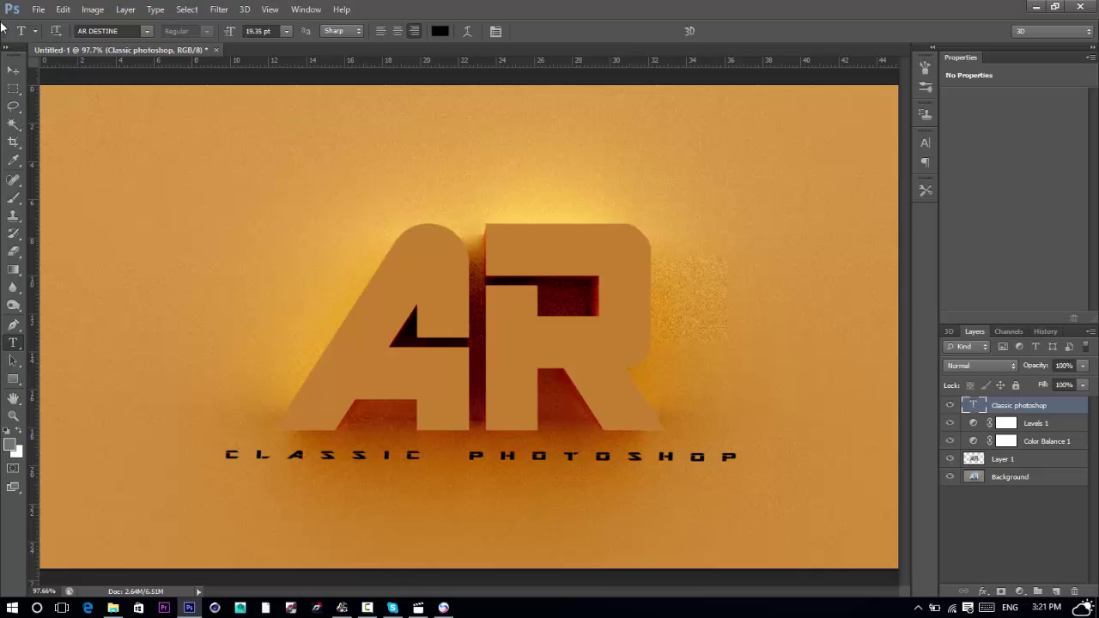
# Select the caption layer together with the Background layer and align their horizontal centres.
pyautogui.click(13, 69)
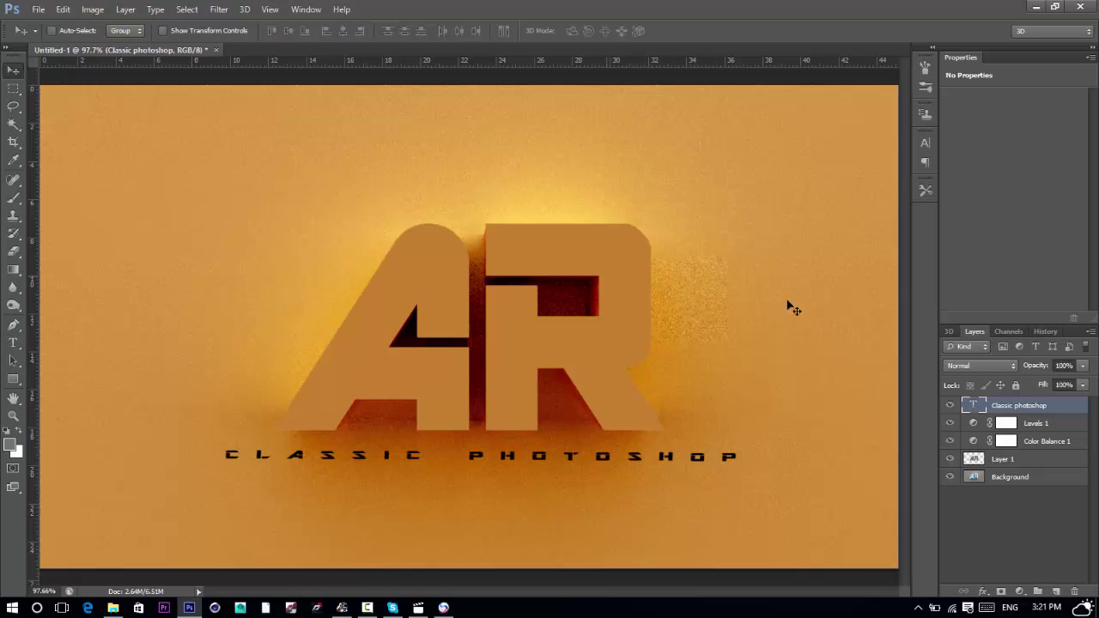
pyautogui.click(1036, 481)
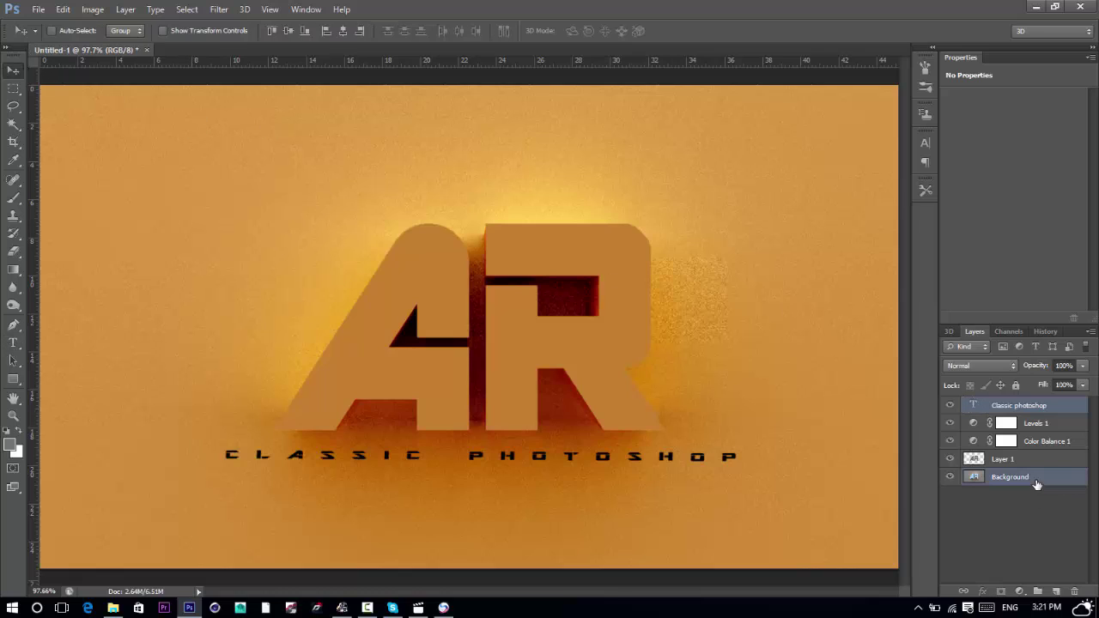
pyautogui.click(345, 31)
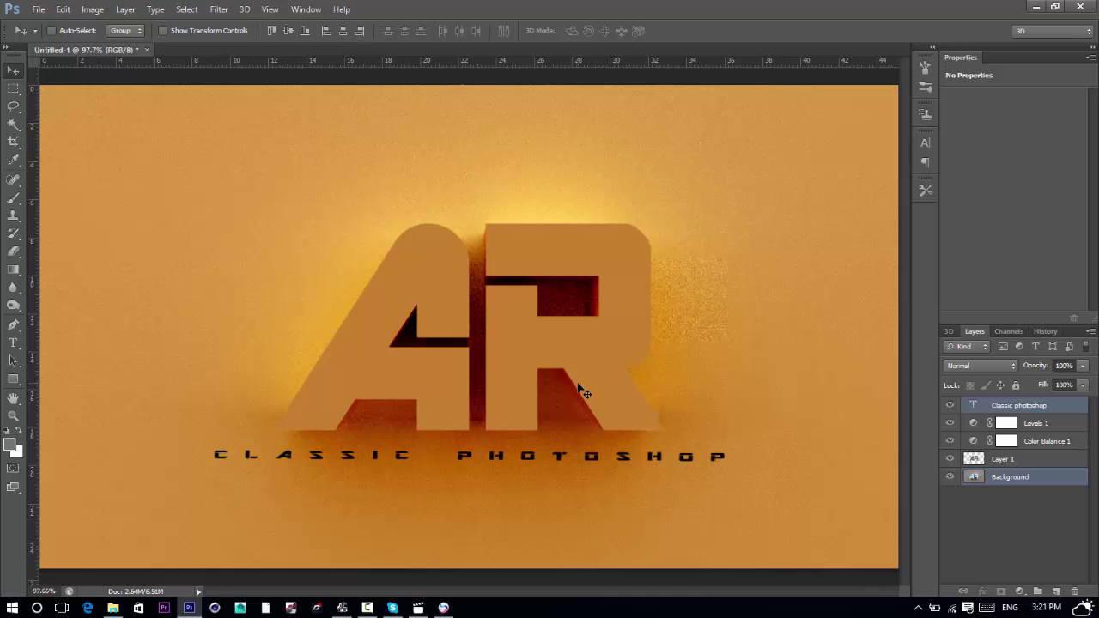